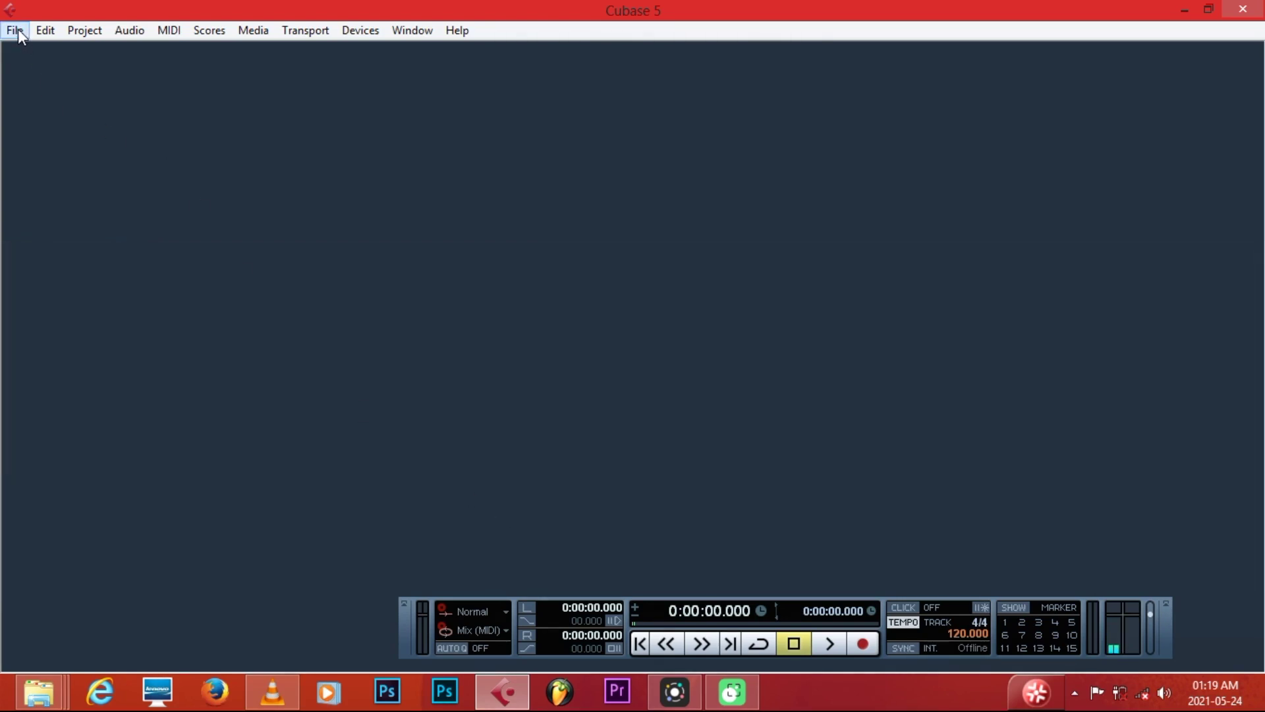
Create a new empty project in the default project location
left_click(18, 31)
left_click(35, 52)
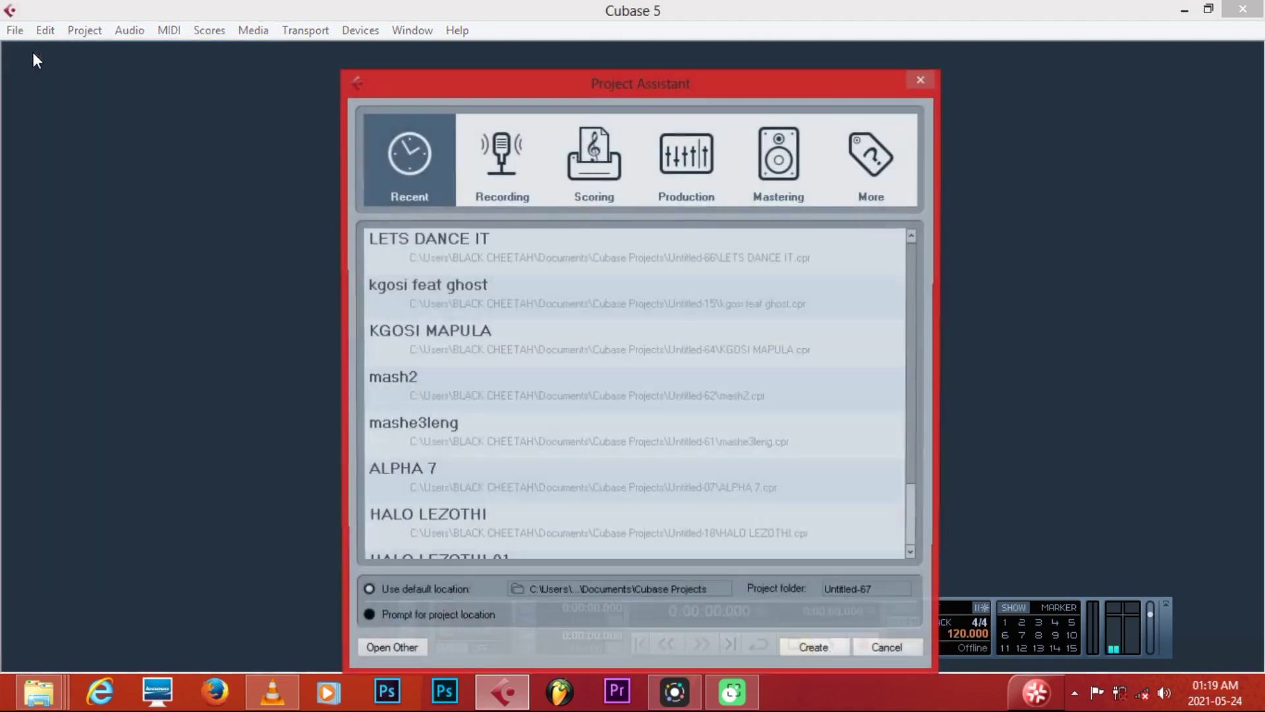
left_click(514, 168)
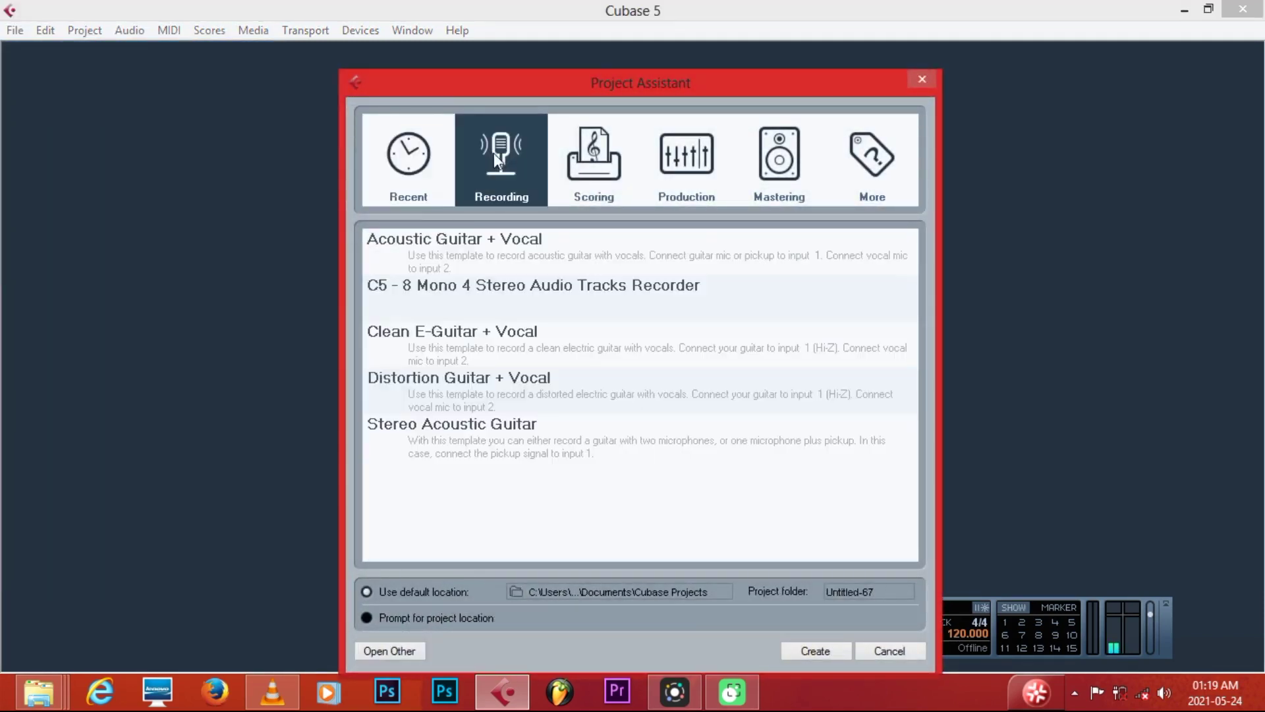
left_click(414, 160)
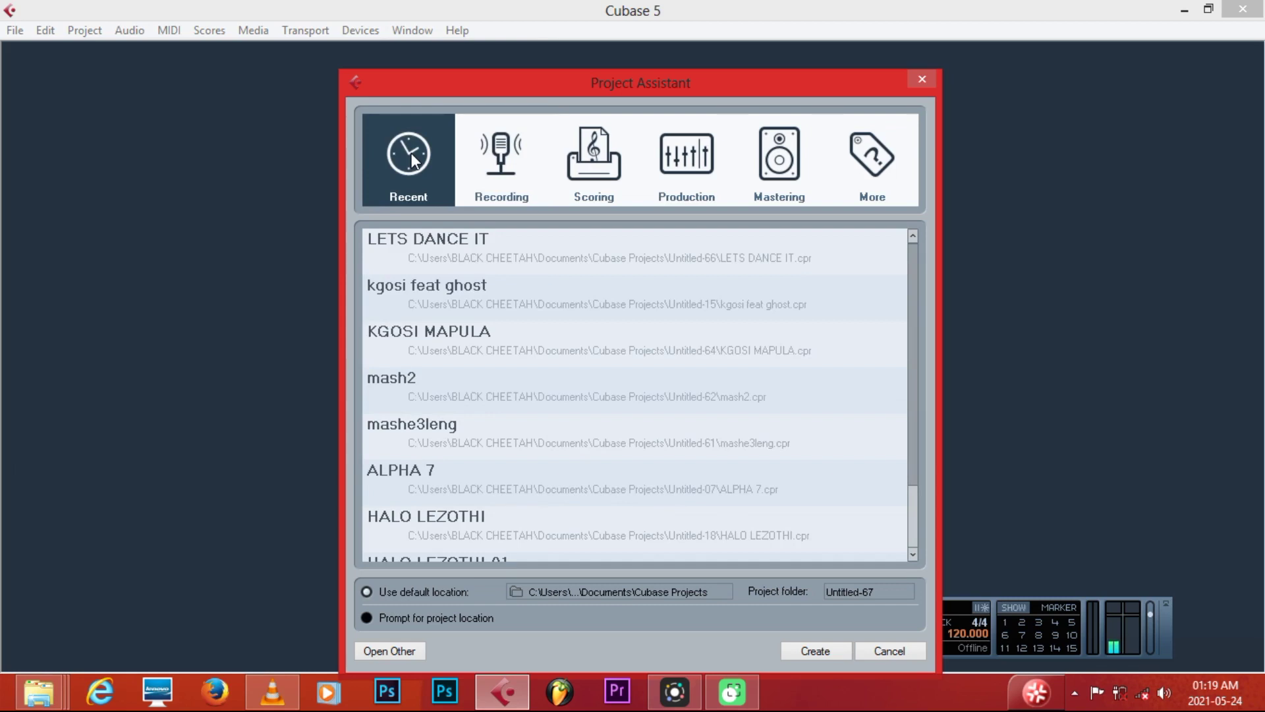
key("Return")
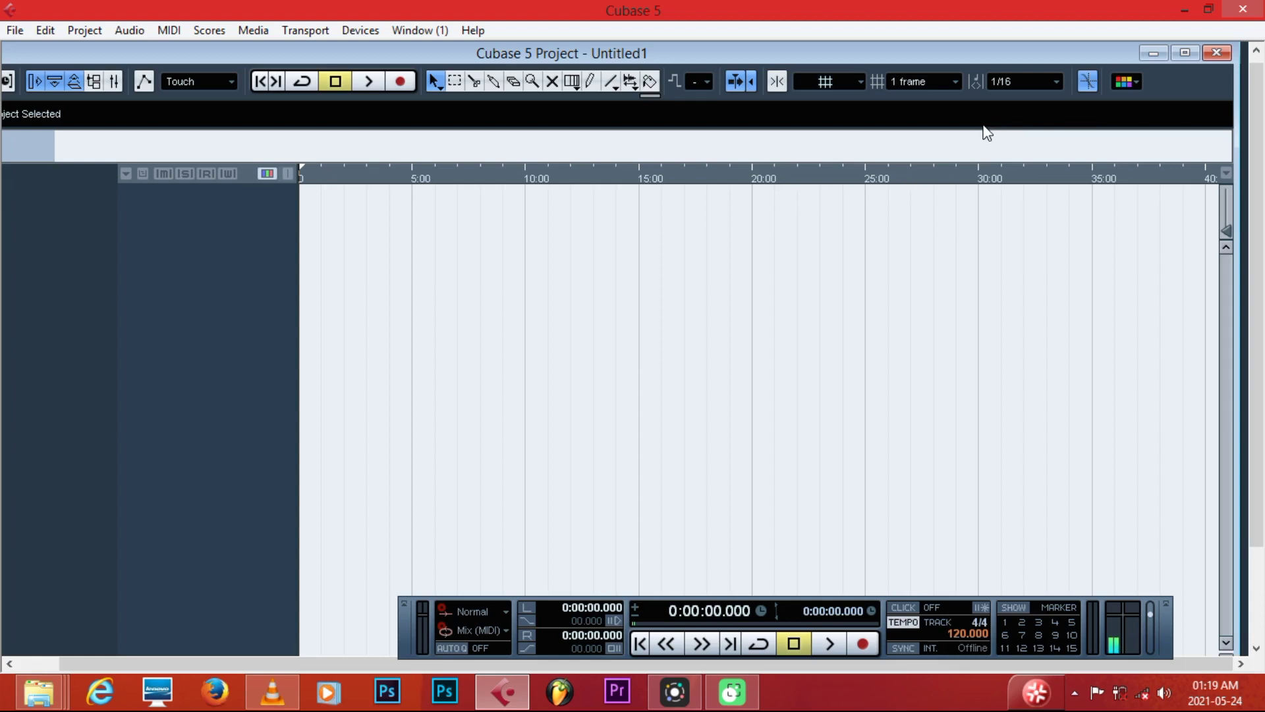
Import AUD-20200210-WA0041.mp3 from the MY BET folder with the default import options and place it at the start of the timeline
left_click(1187, 10)
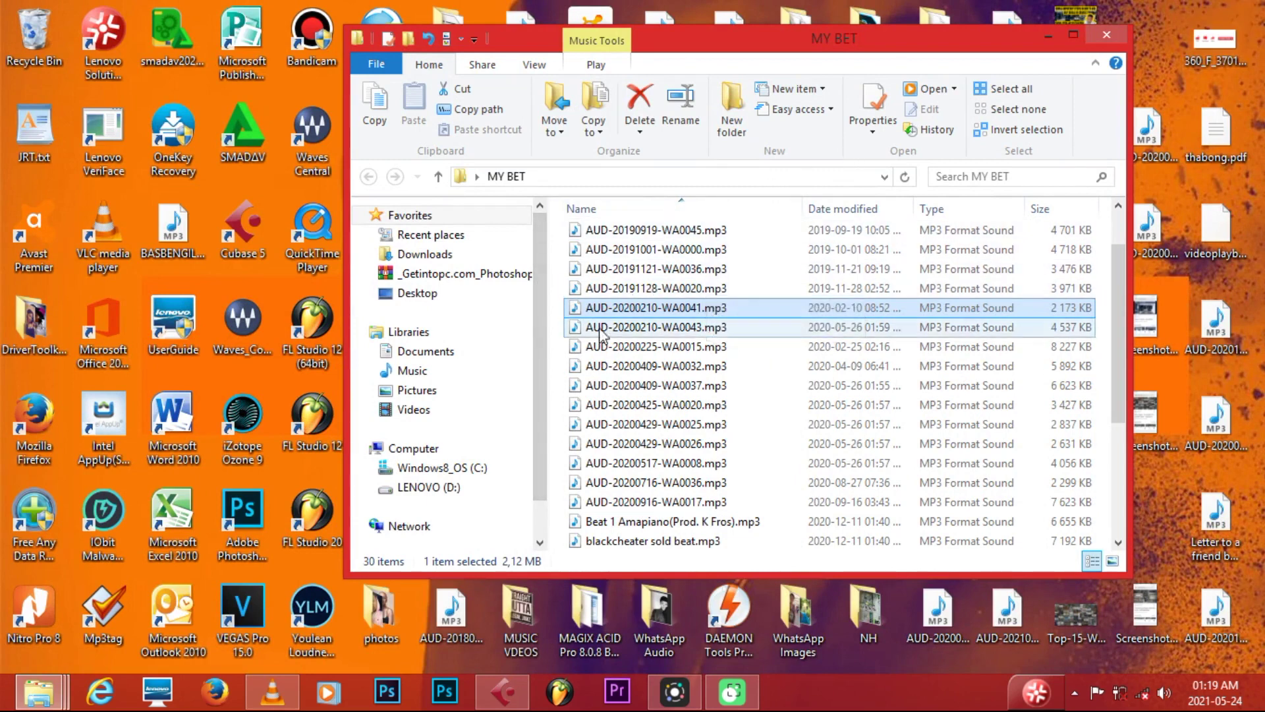
mouse_move(617, 309)
left_mouse_down()
mouse_move(619, 576)
mouse_move(500, 699)
mouse_move(398, 293)
mouse_move(367, 261)
mouse_move(334, 264)
left_mouse_up()
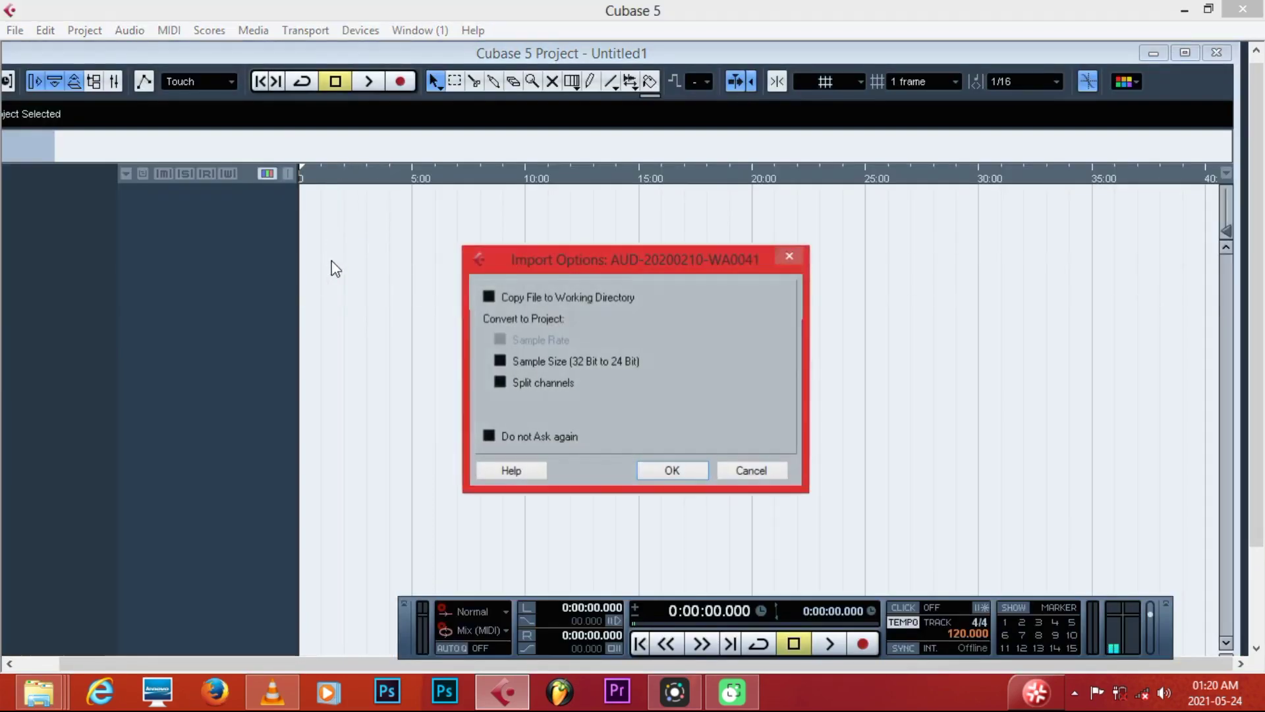
left_click(657, 477)
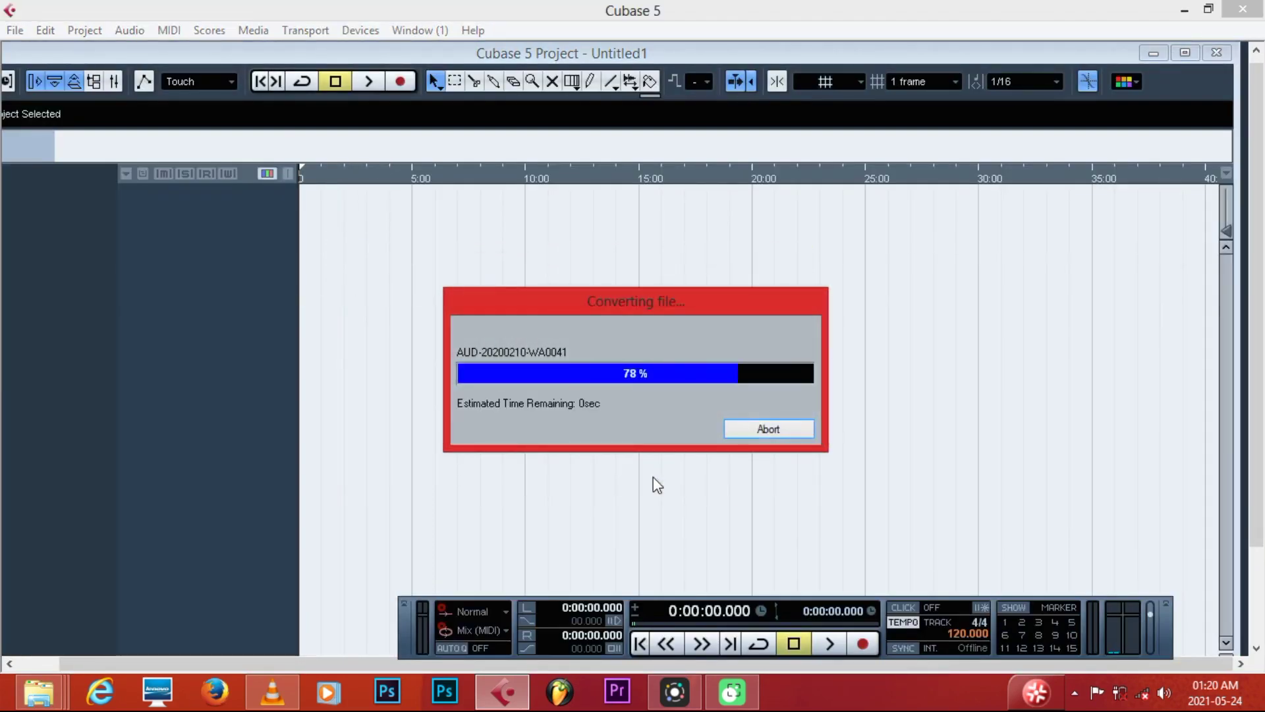
left_click_drag(415, 220, 379, 210)
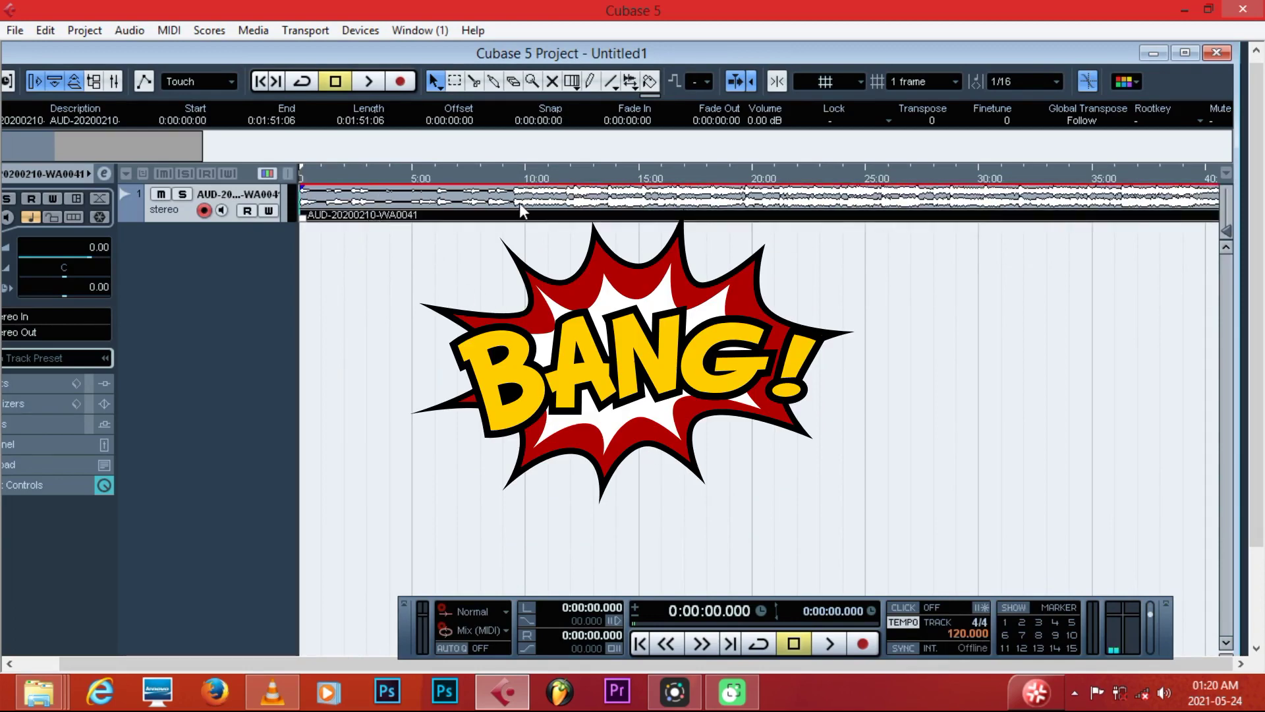
Audition the imported beat at several points up to about the one-minute mark, and make its track taller
left_click_drag(248, 224, 245, 271)
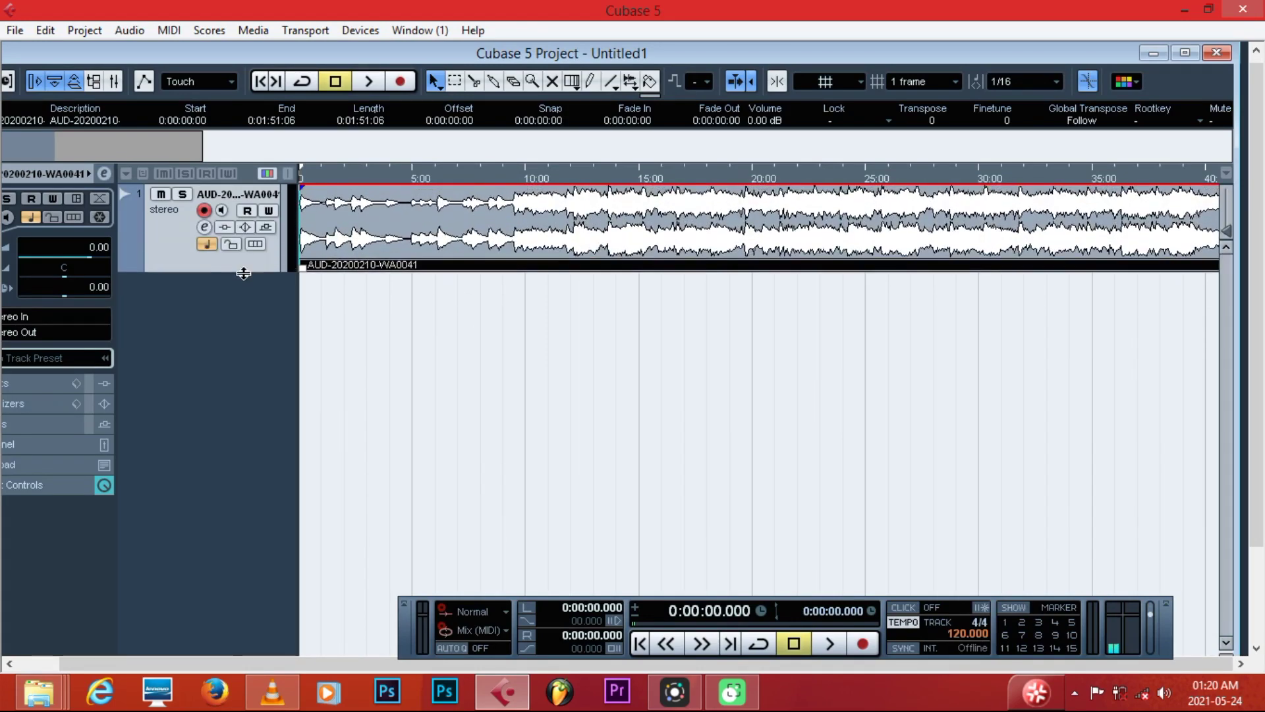
left_click(369, 81)
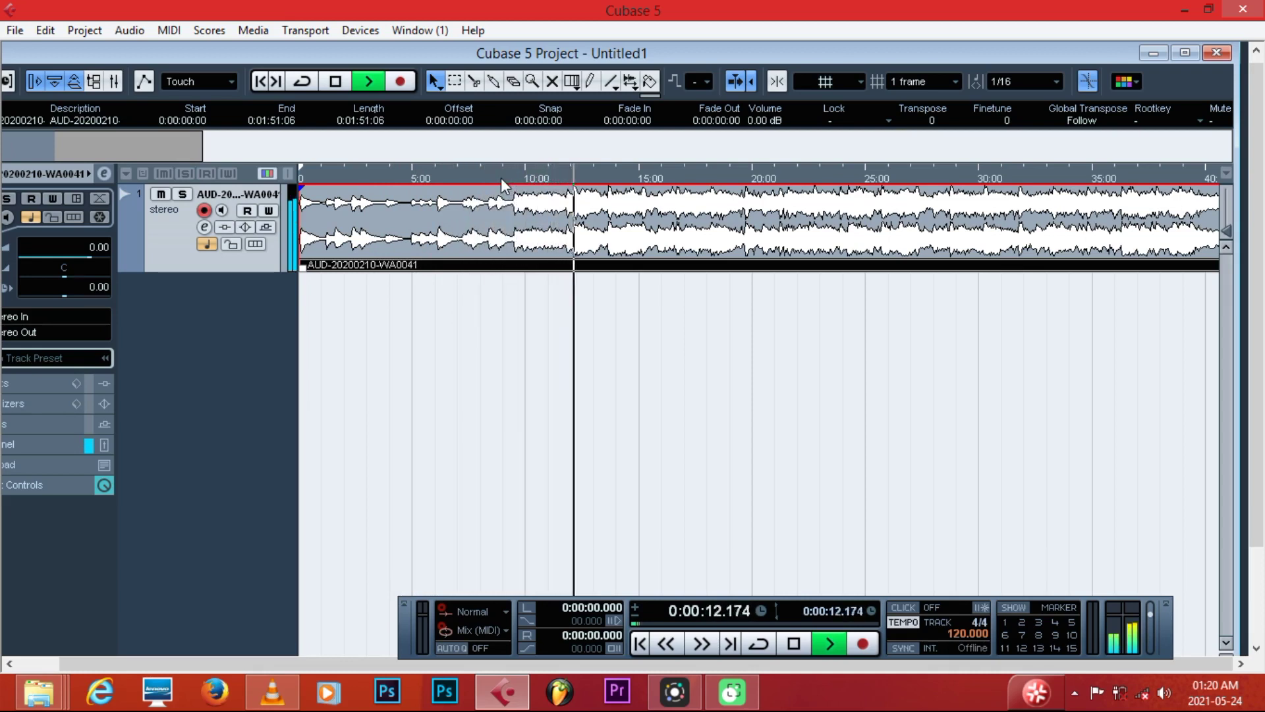
left_click(943, 176)
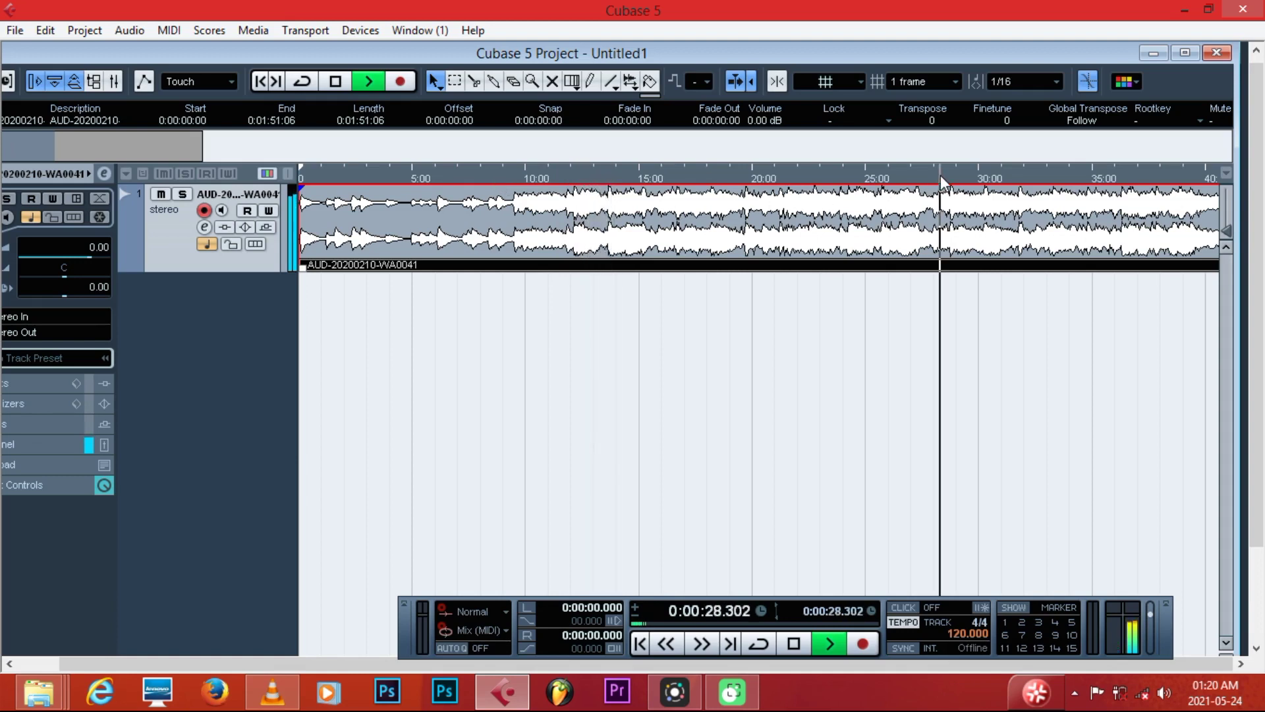
left_click(1135, 176)
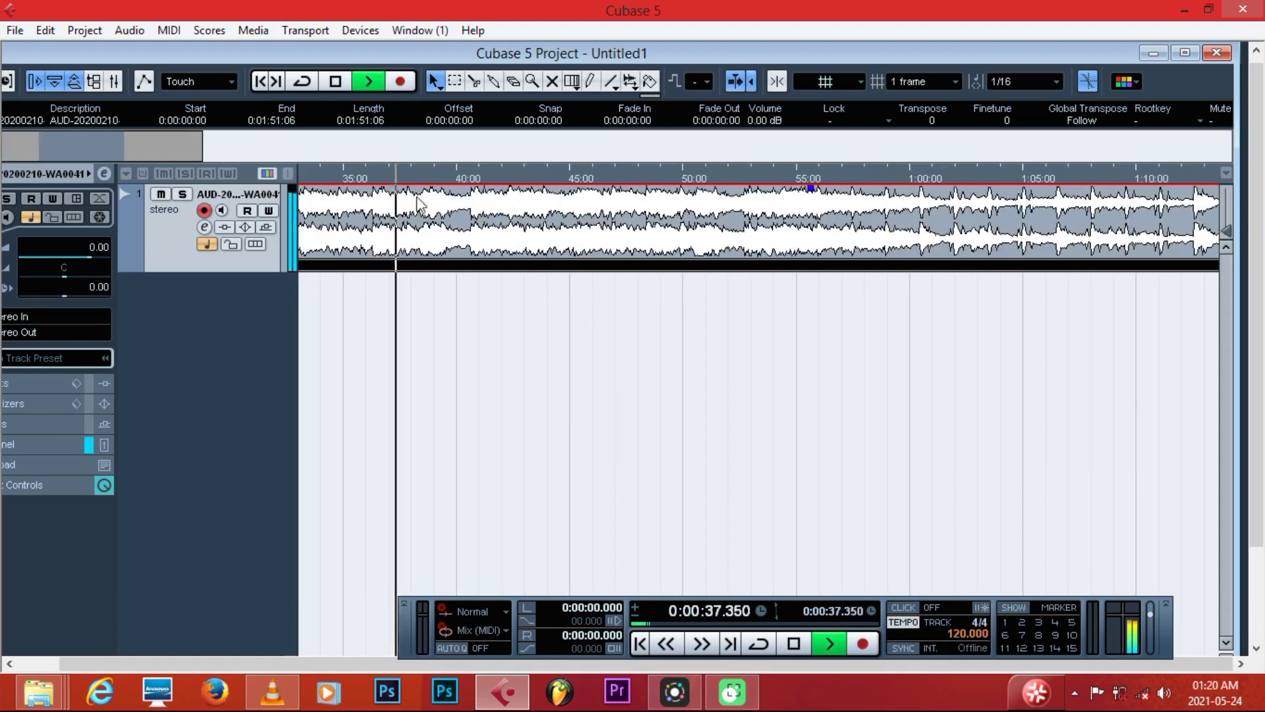
left_click(550, 176)
left_click(923, 177)
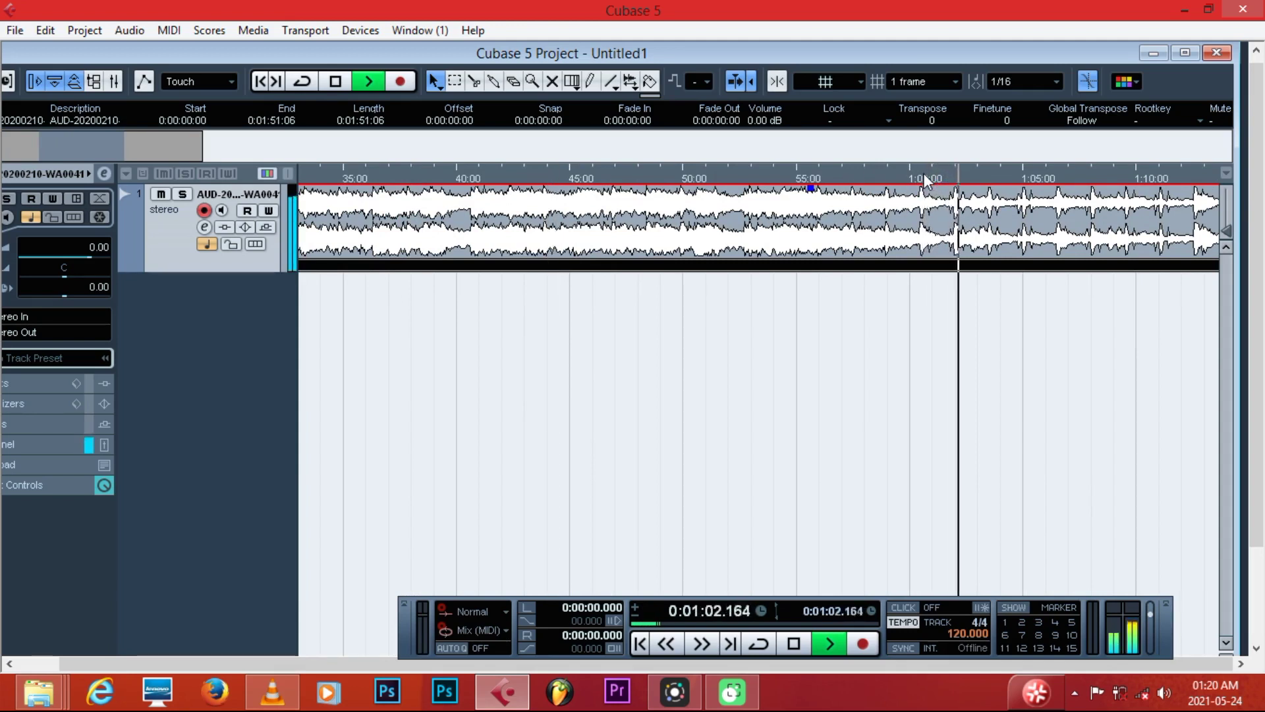
key("space")
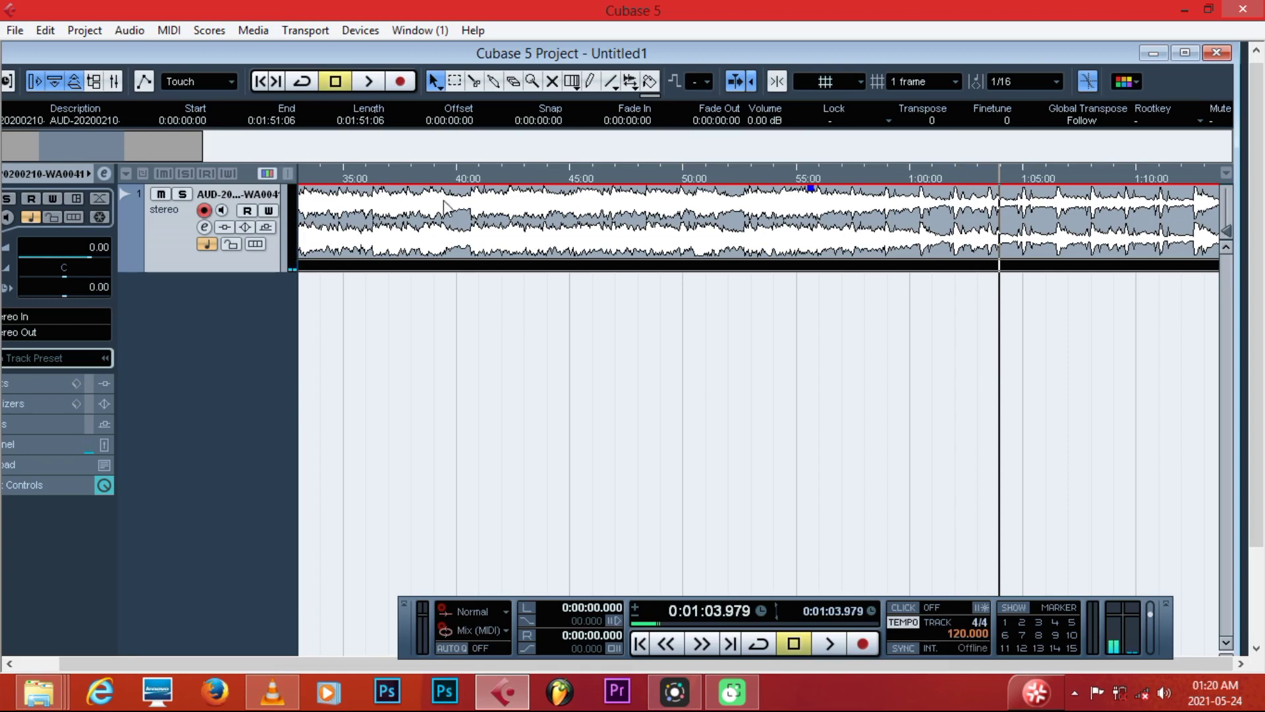
left_click_drag(78, 152, 38, 156)
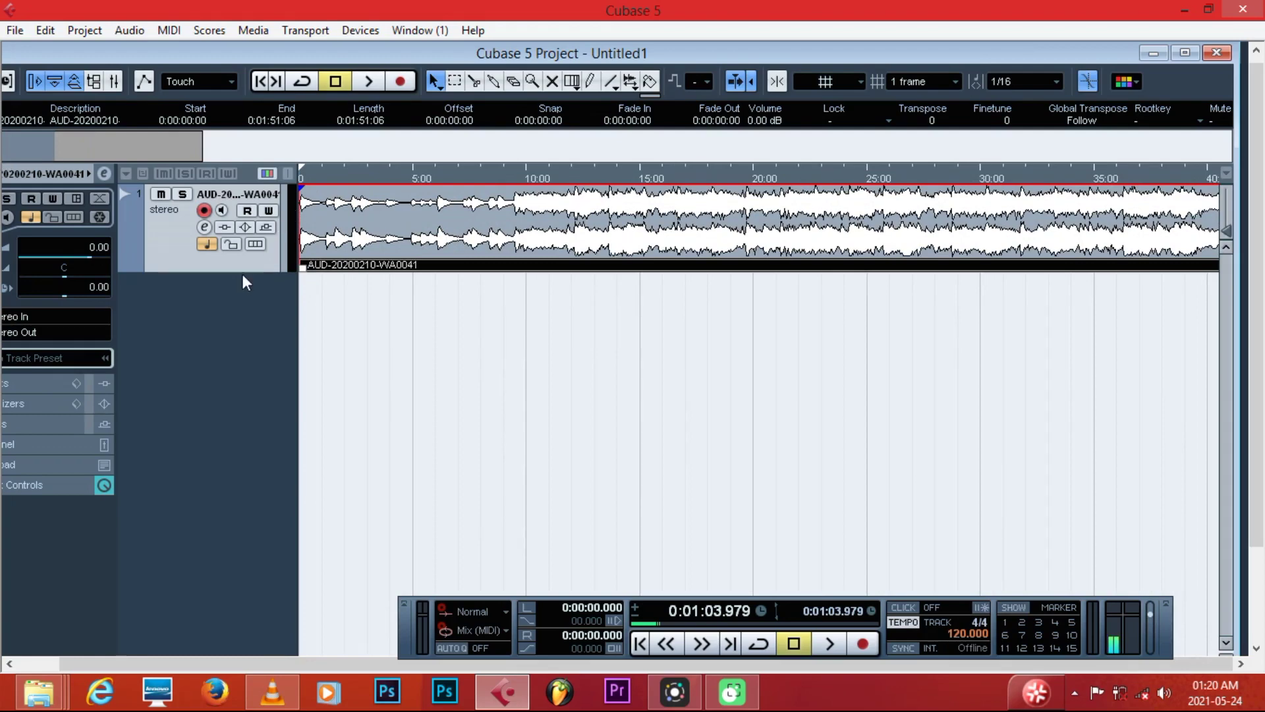
left_click_drag(240, 271, 241, 245)
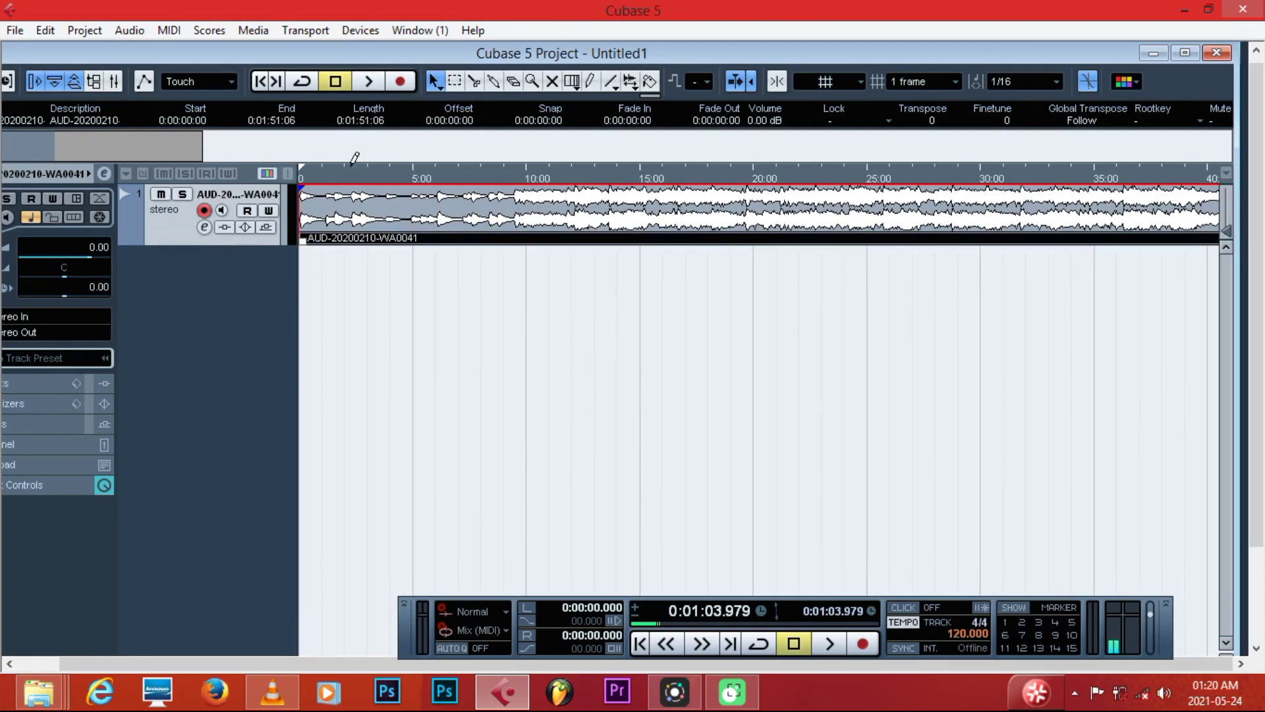
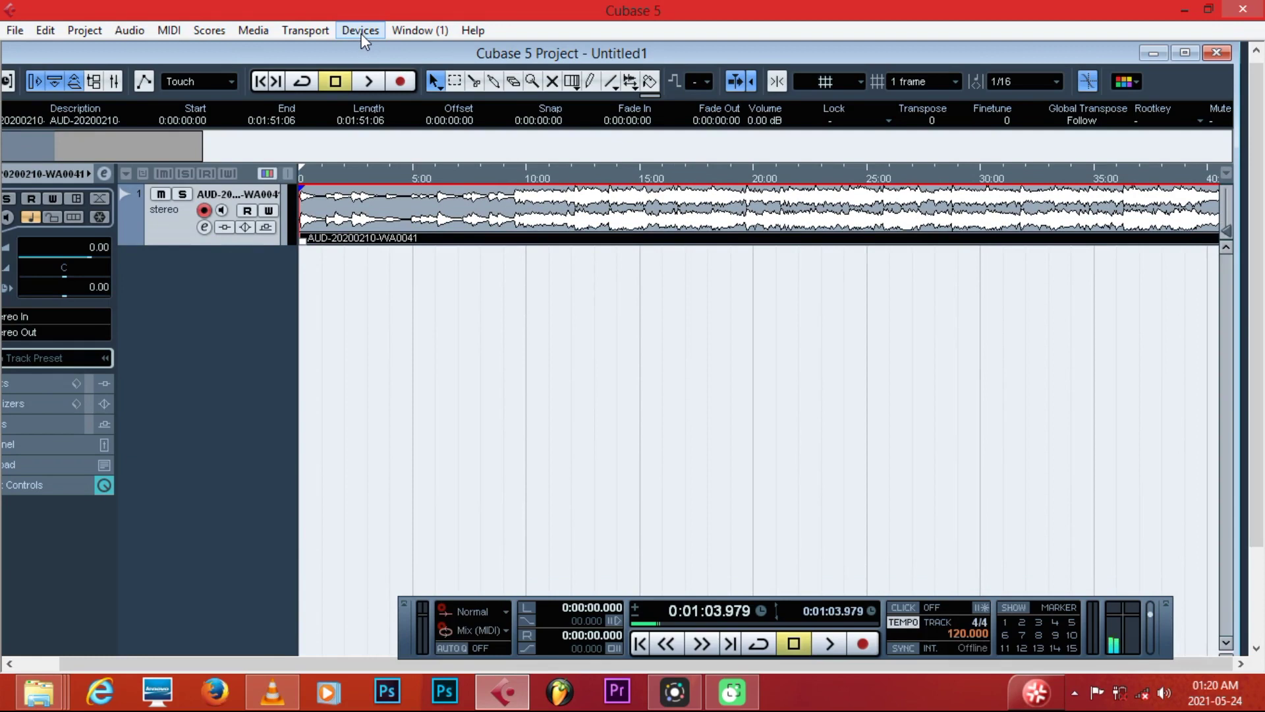
Add one mono input bus in the VST Connections
left_click(360, 31)
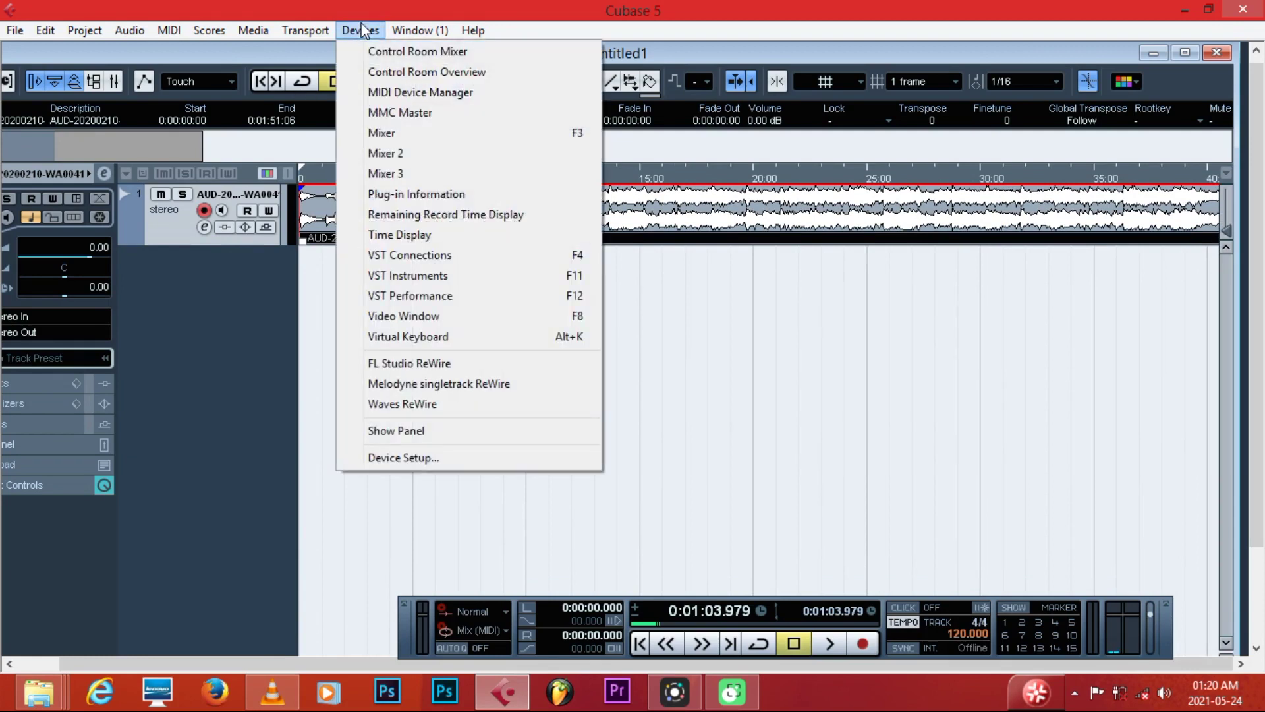
left_click(408, 257)
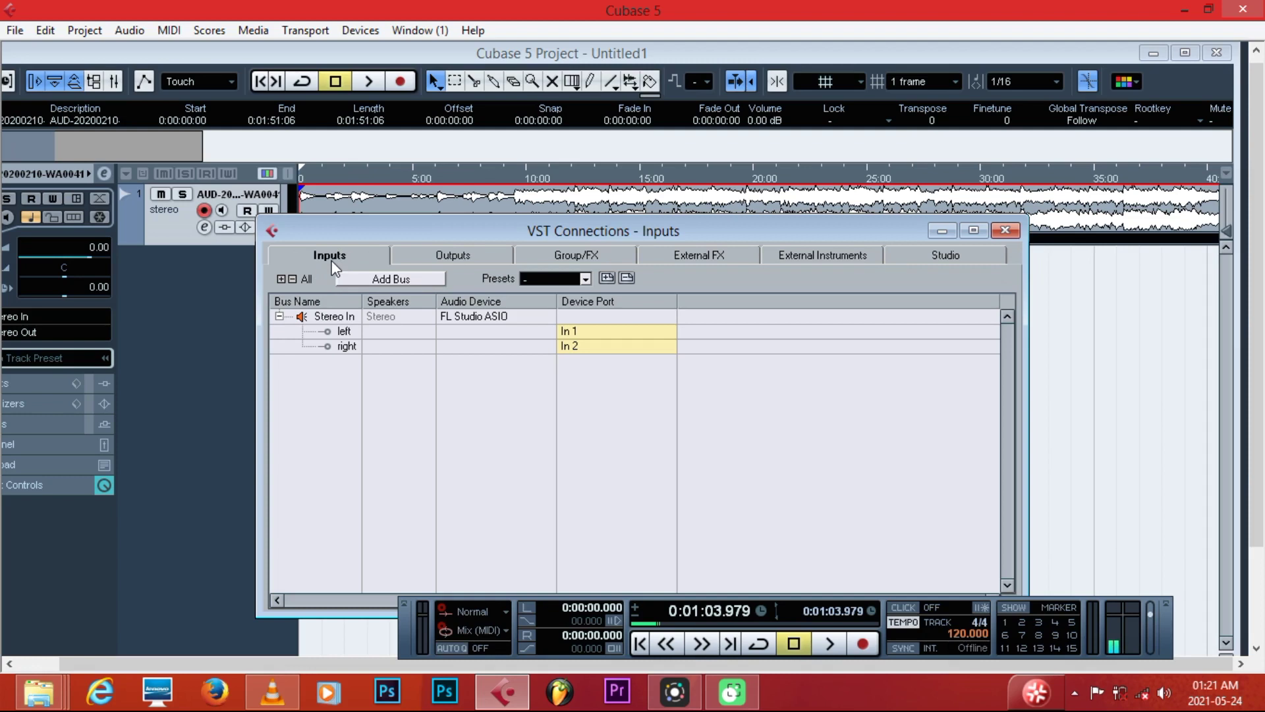
left_click(387, 278)
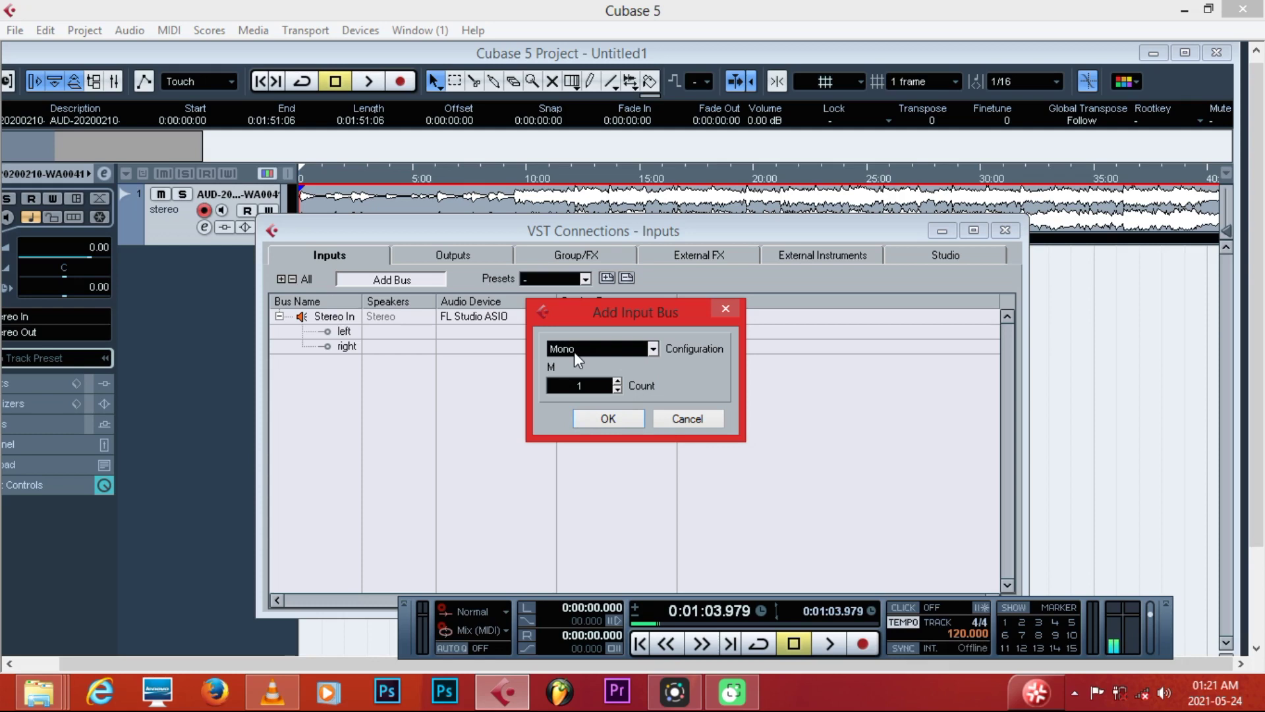
left_click(608, 419)
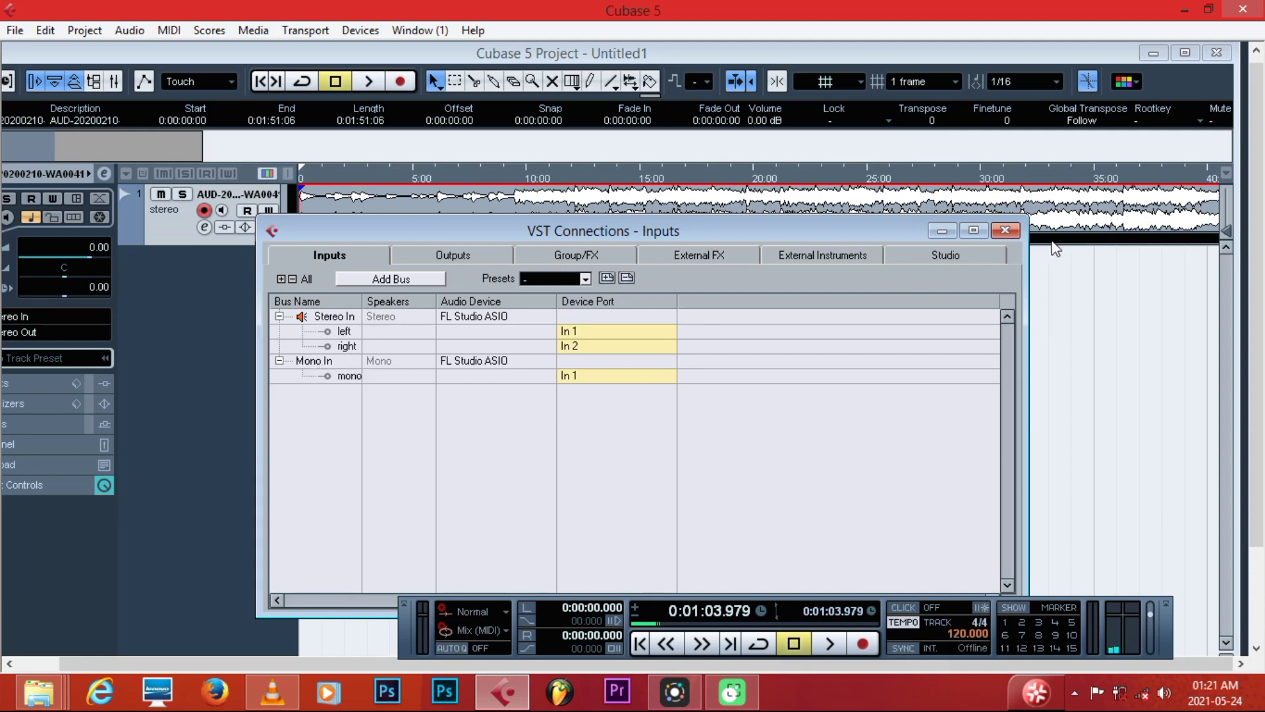
left_click(1006, 231)
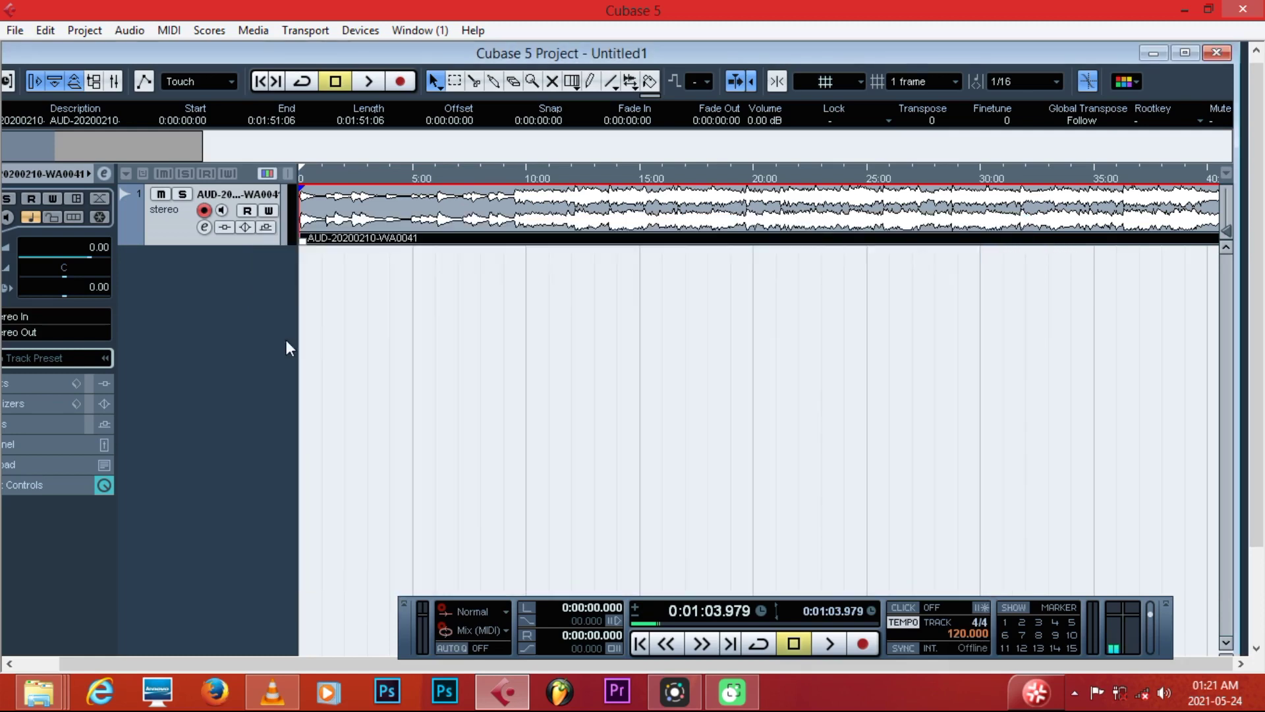
Add four mono audio tracks below the beat and maximize the project window
right_click(193, 290)
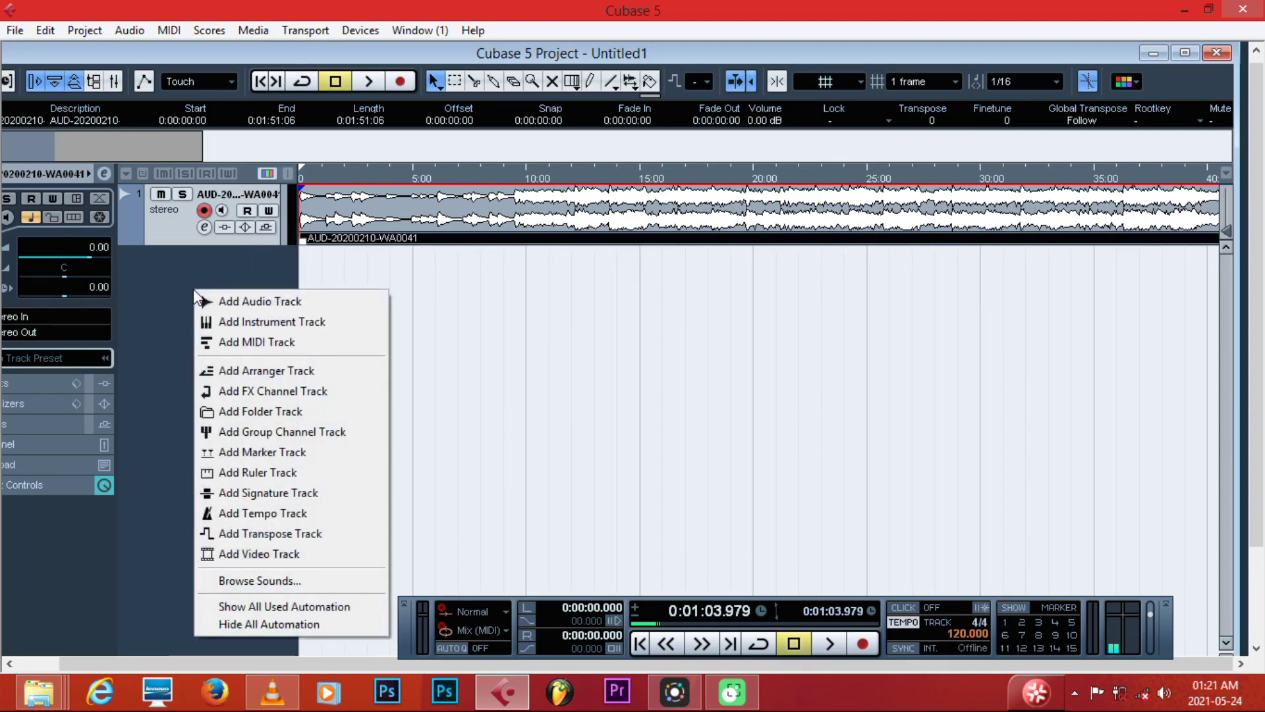
left_click(227, 301)
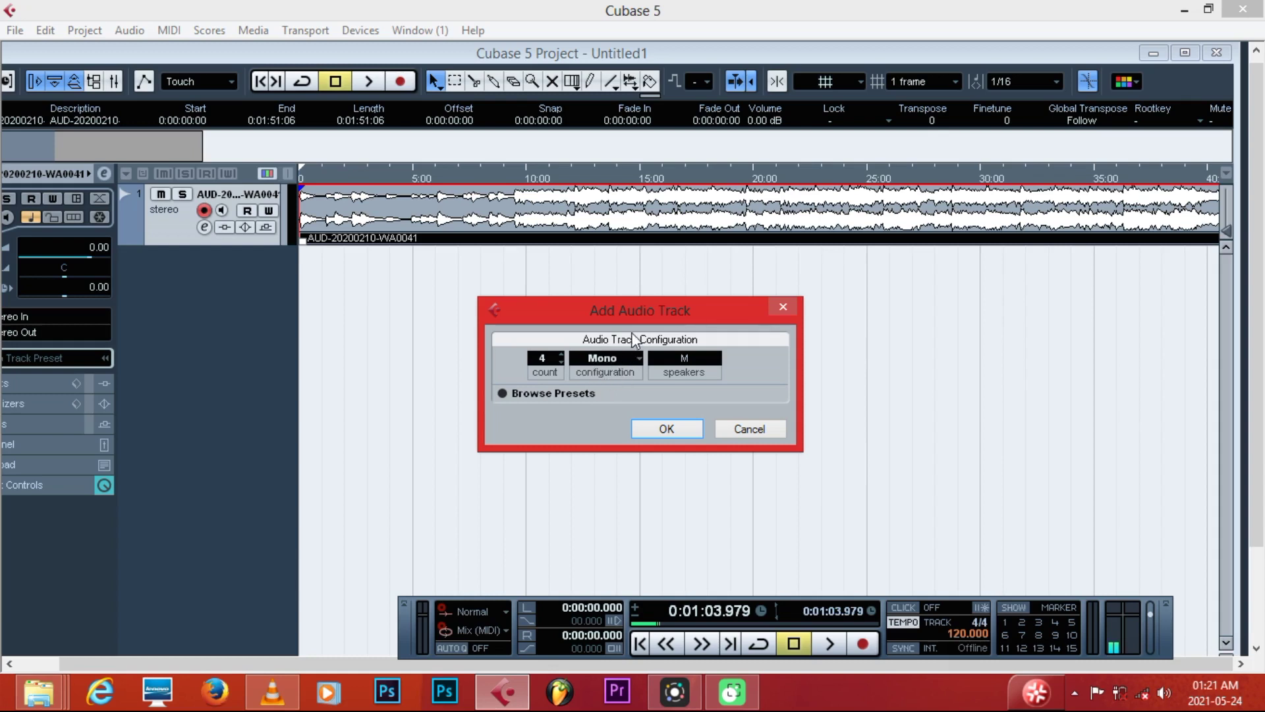
left_click(671, 432)
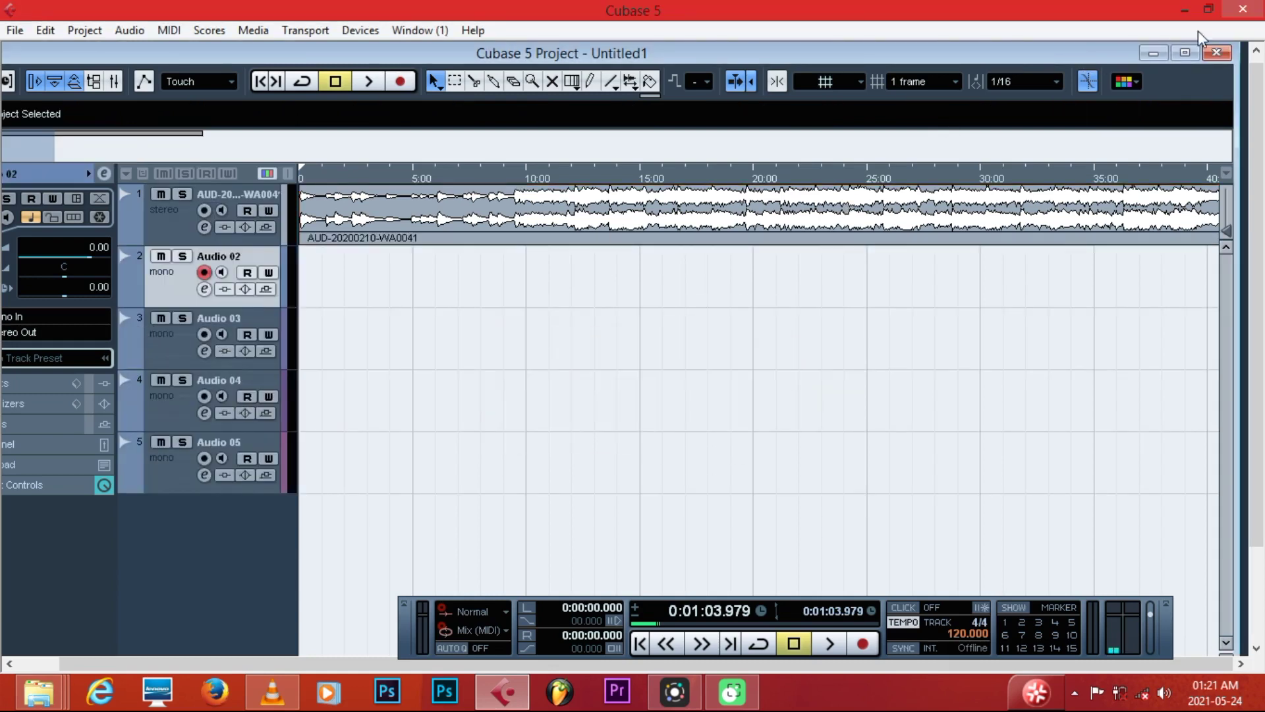
left_click(1184, 52)
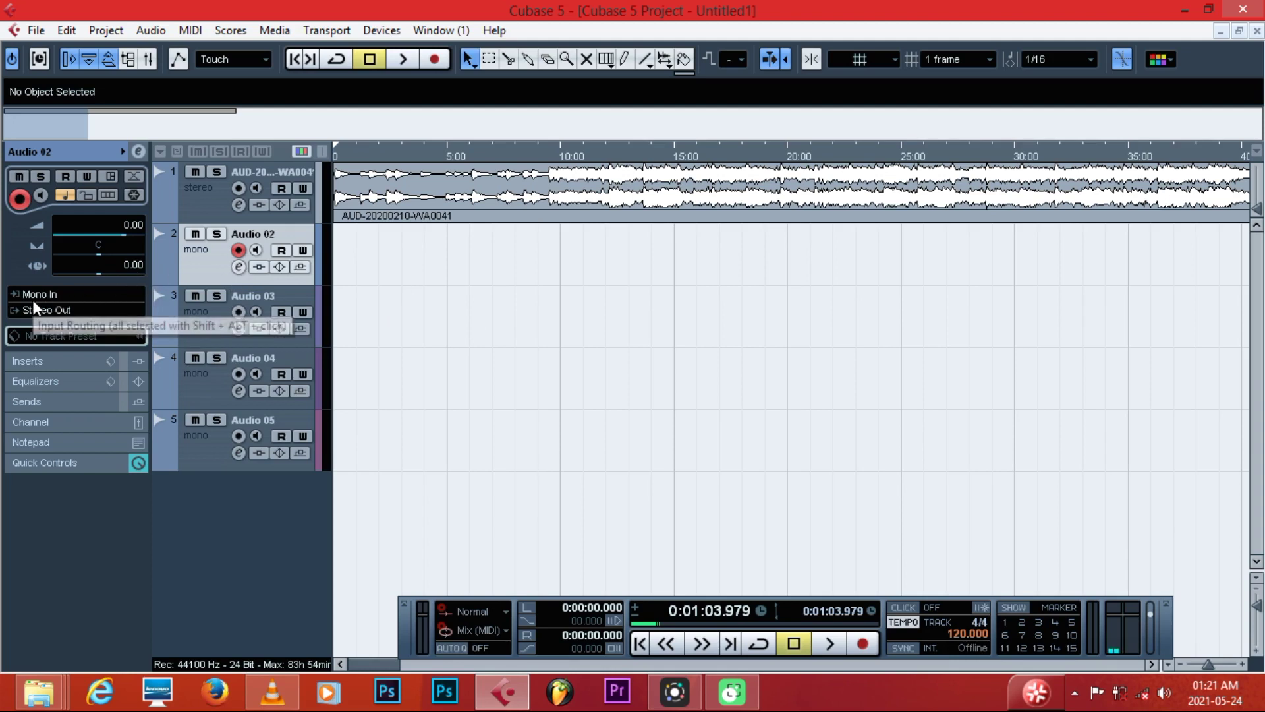
Check the input and output routing of each of the new mono audio tracks, ending on Audio 02
left_click(192, 340)
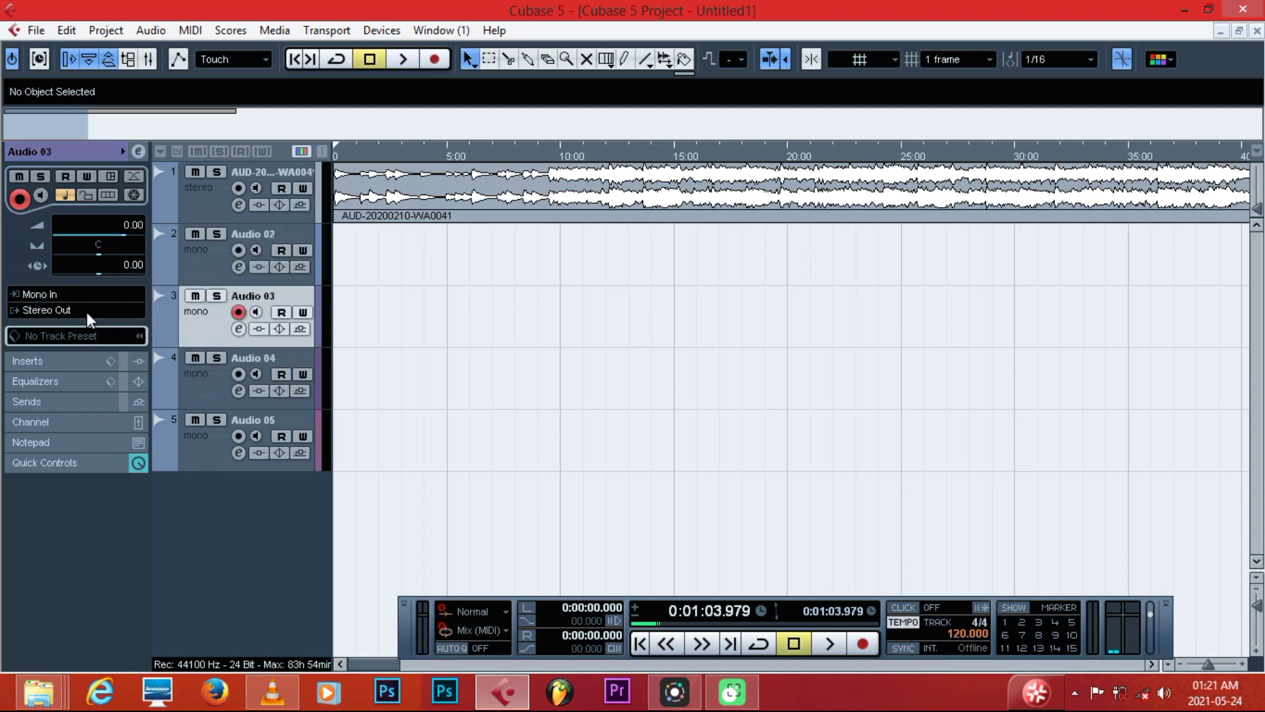
left_click(197, 390)
left_click(190, 456)
left_click(198, 262)
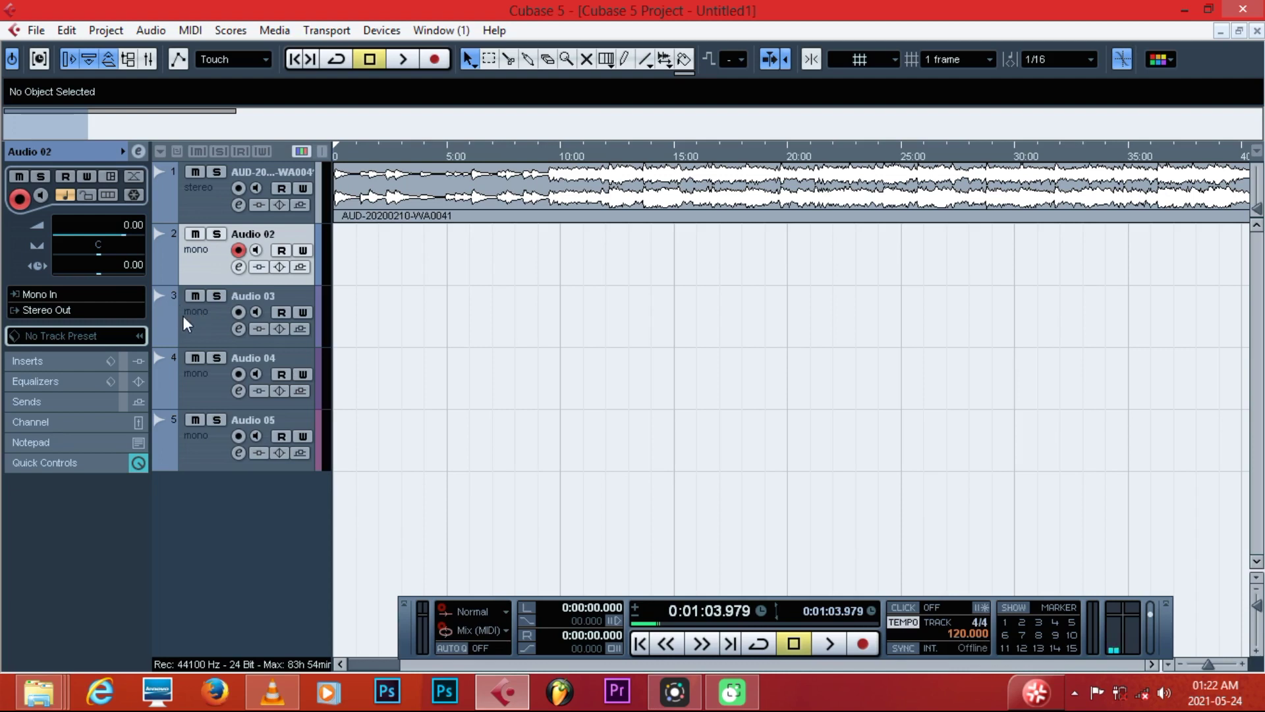
left_click(204, 321)
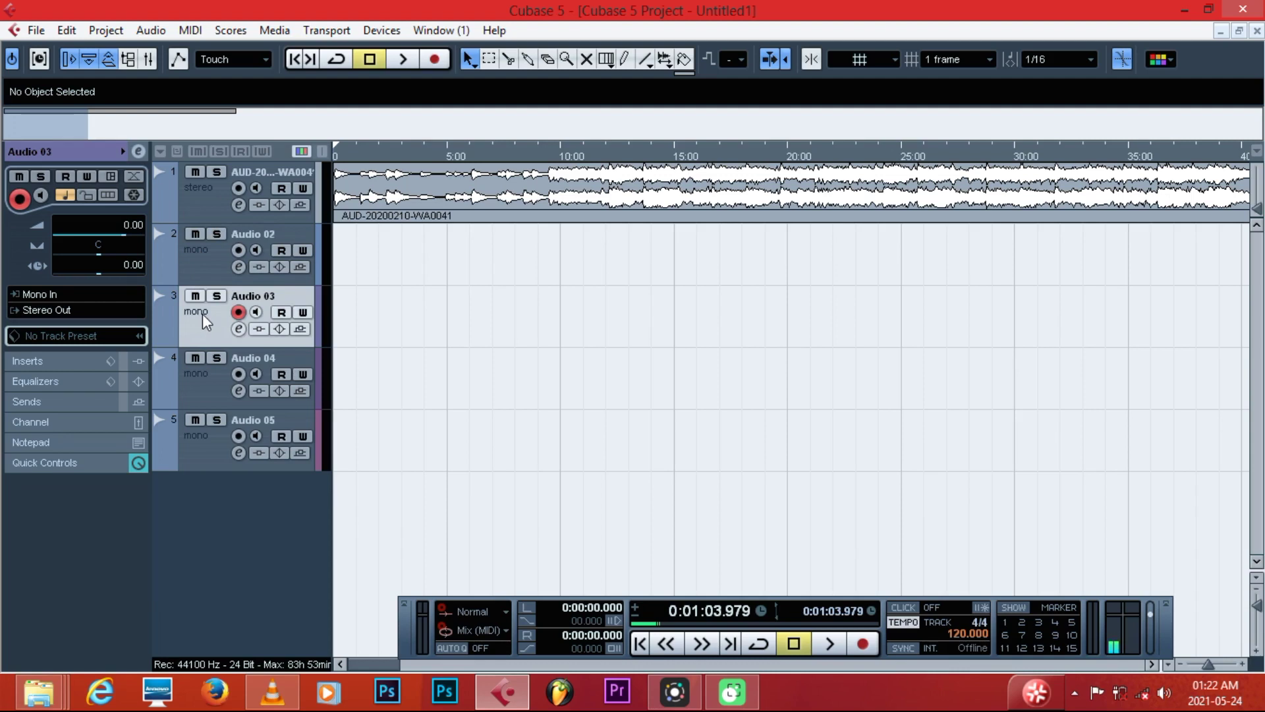
left_click(199, 382)
left_click(198, 317)
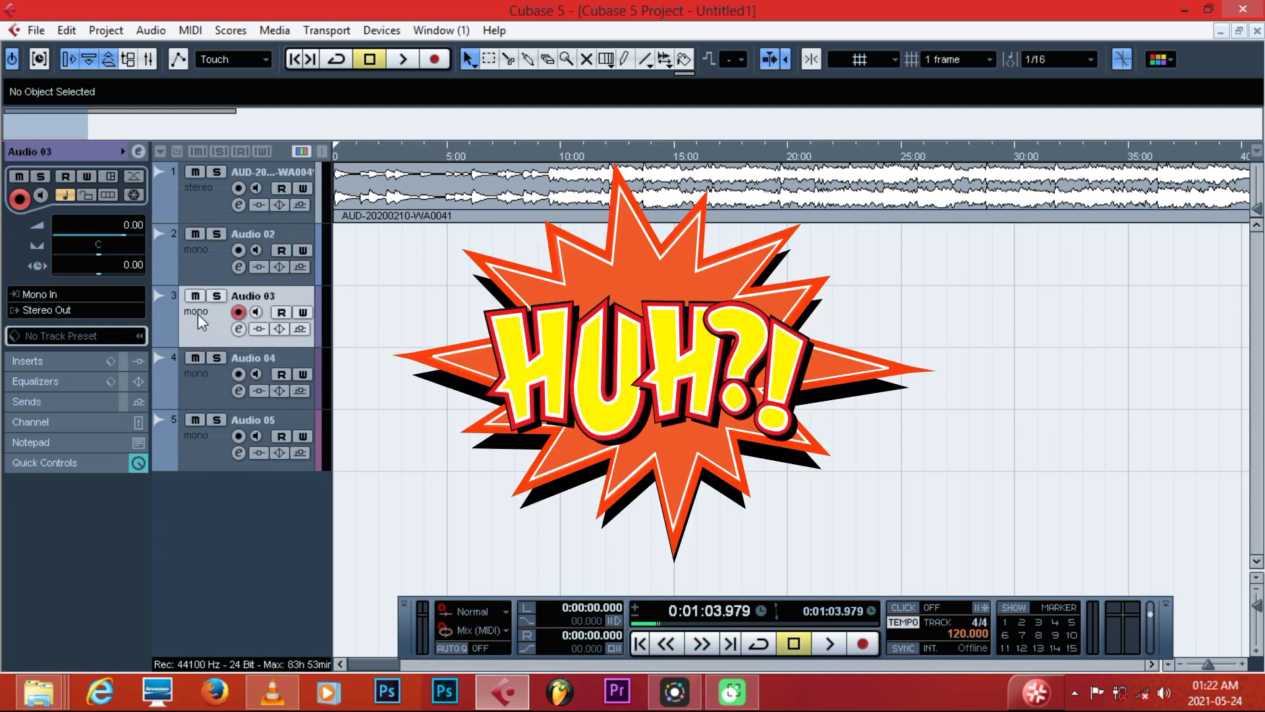
left_click(198, 269)
left_click(197, 328)
left_click(199, 267)
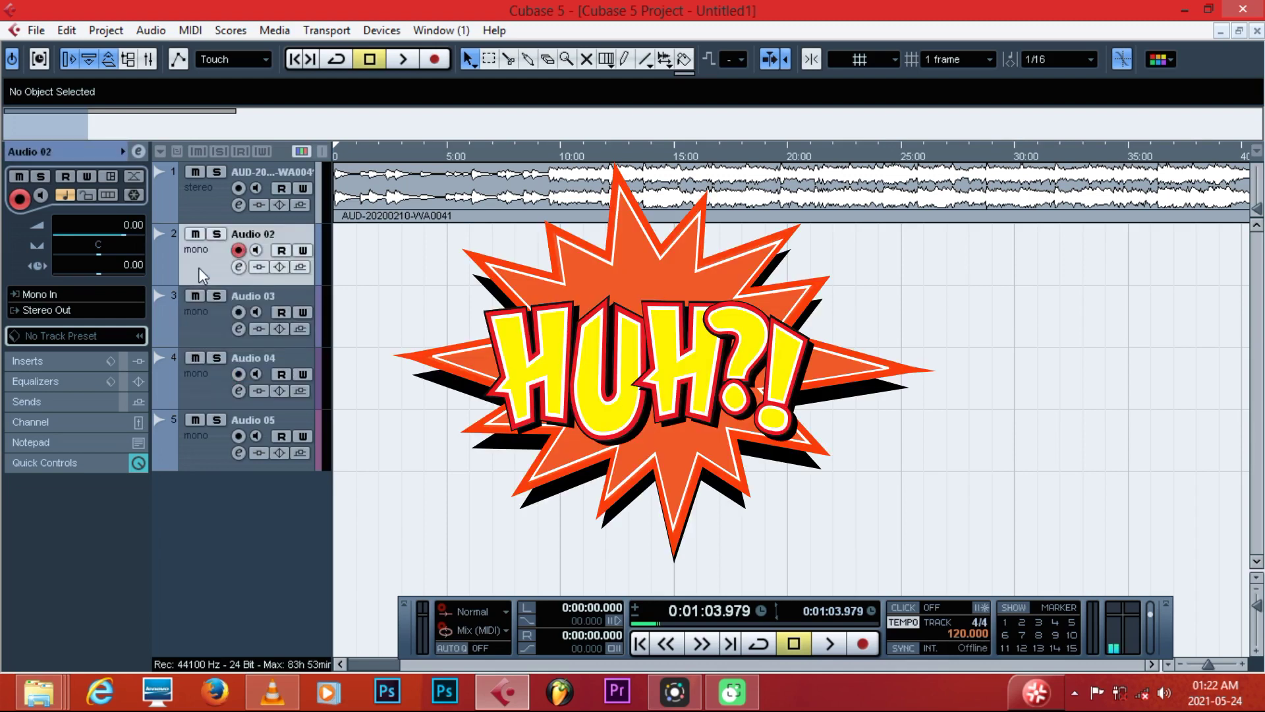
left_click(207, 328)
left_click(207, 266)
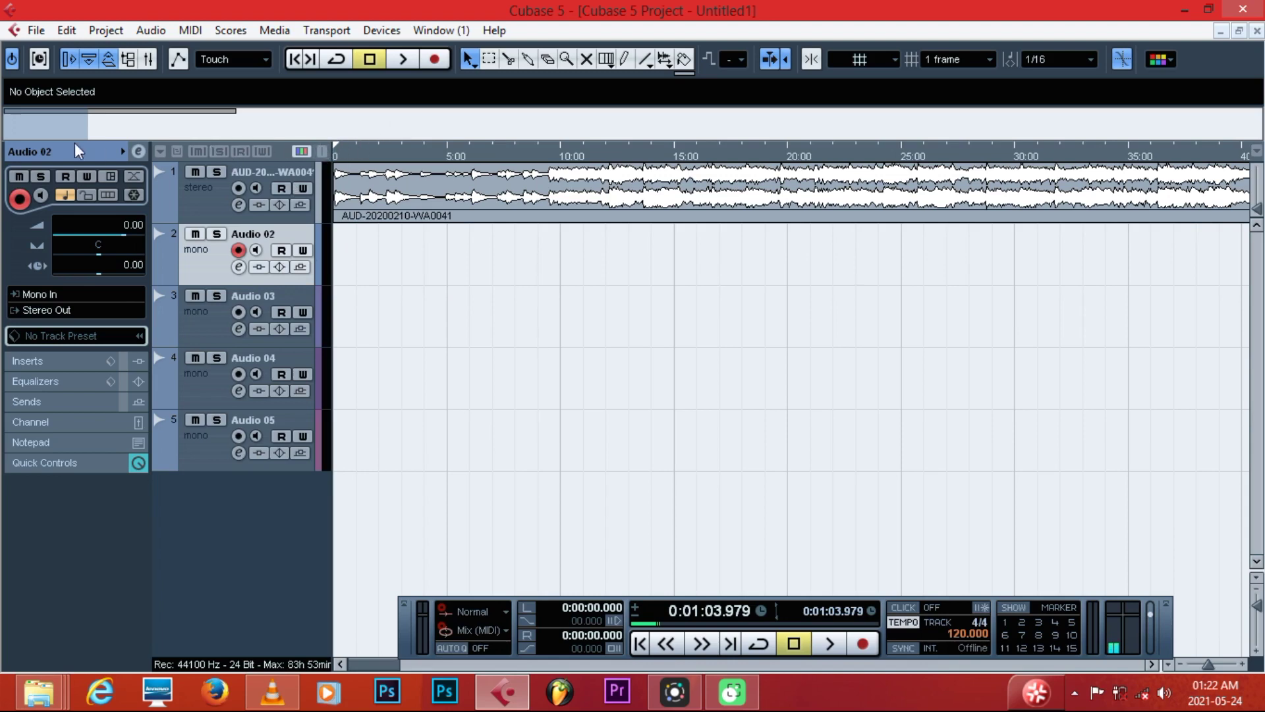
Start recording on the Audio 02 track from about 0:57, with the whole beat in view
left_click_drag(92, 128, 301, 130)
left_click(731, 158)
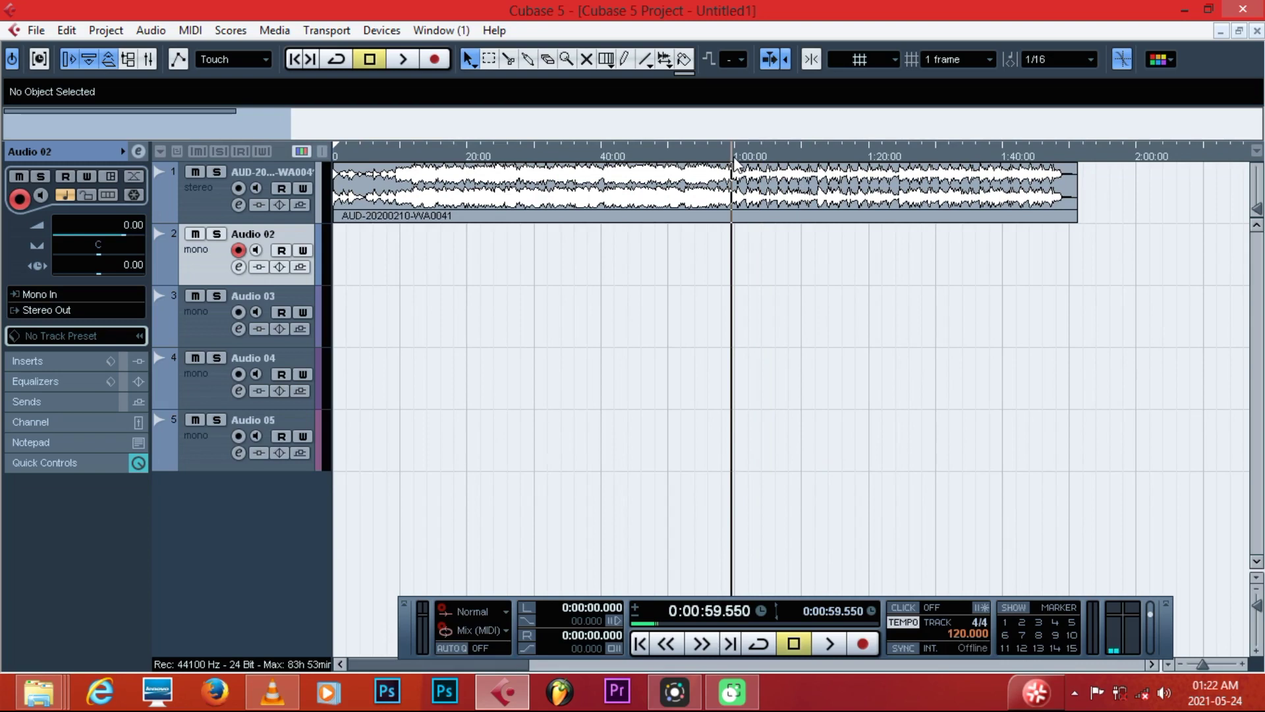
left_click(717, 157)
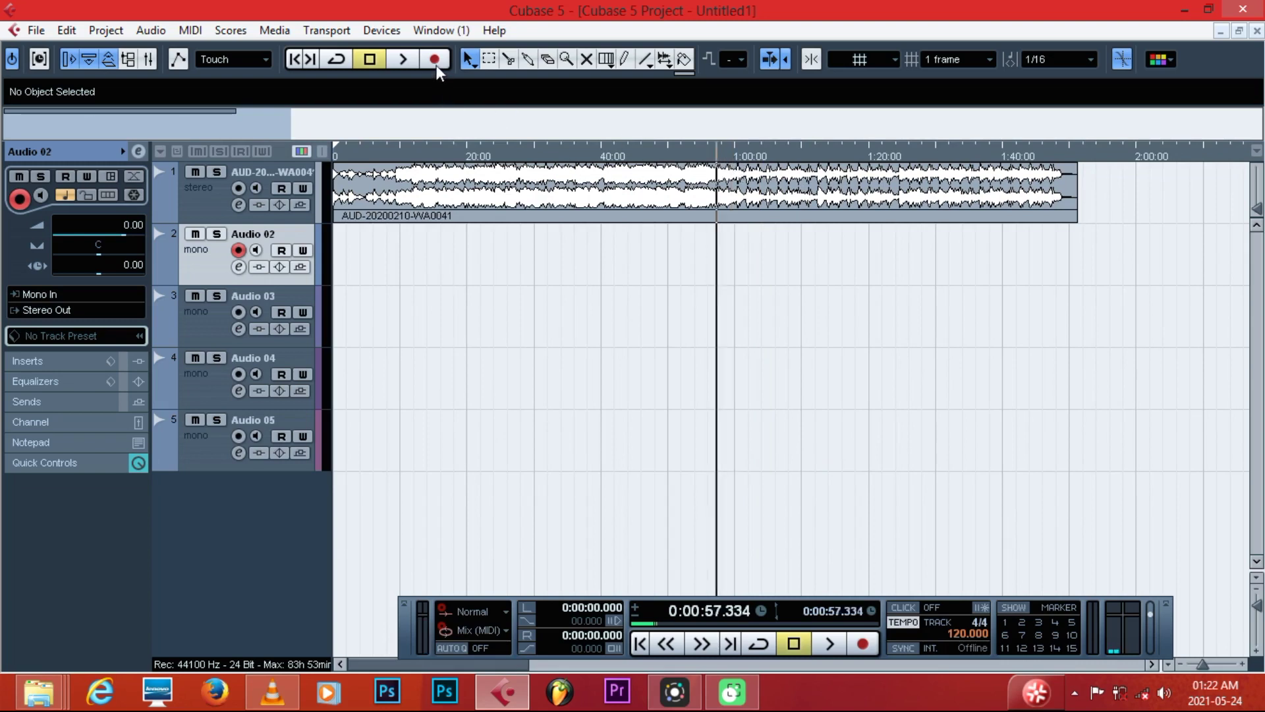
left_click(435, 65)
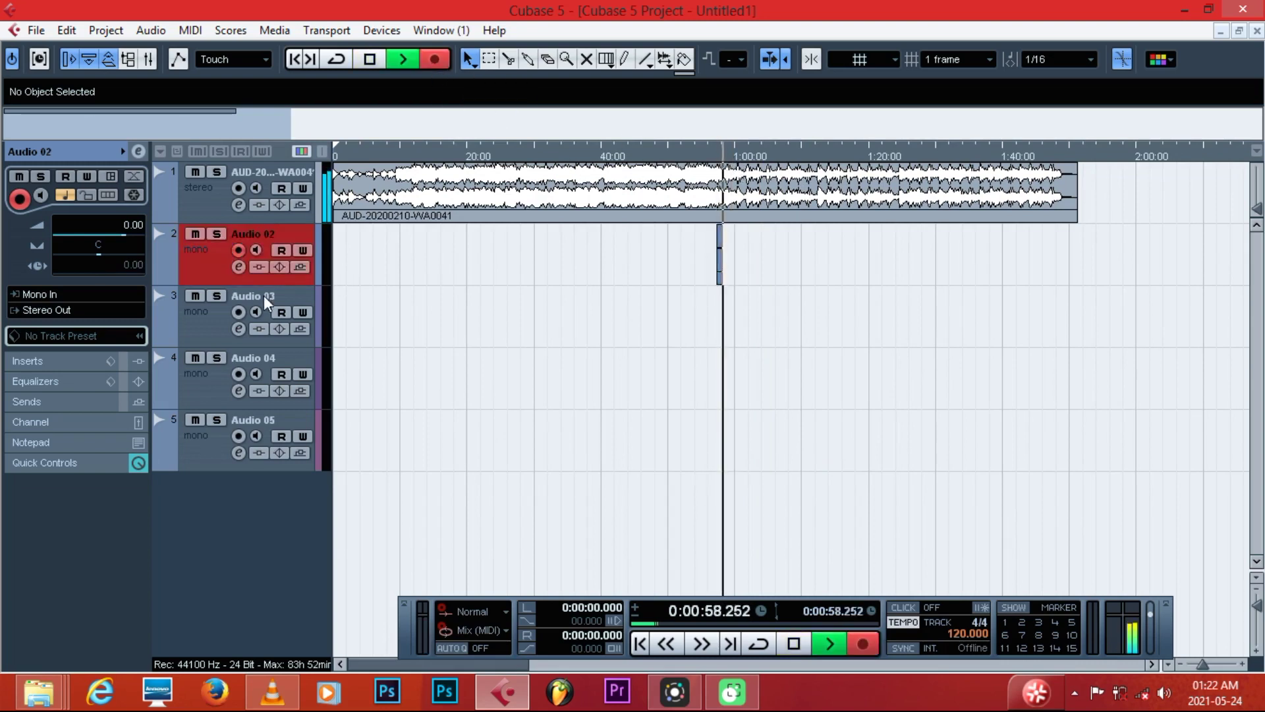
Enlarge the Audio 02 track's height and stop its vocal recording at about 1:16
left_click_drag(257, 285, 257, 334)
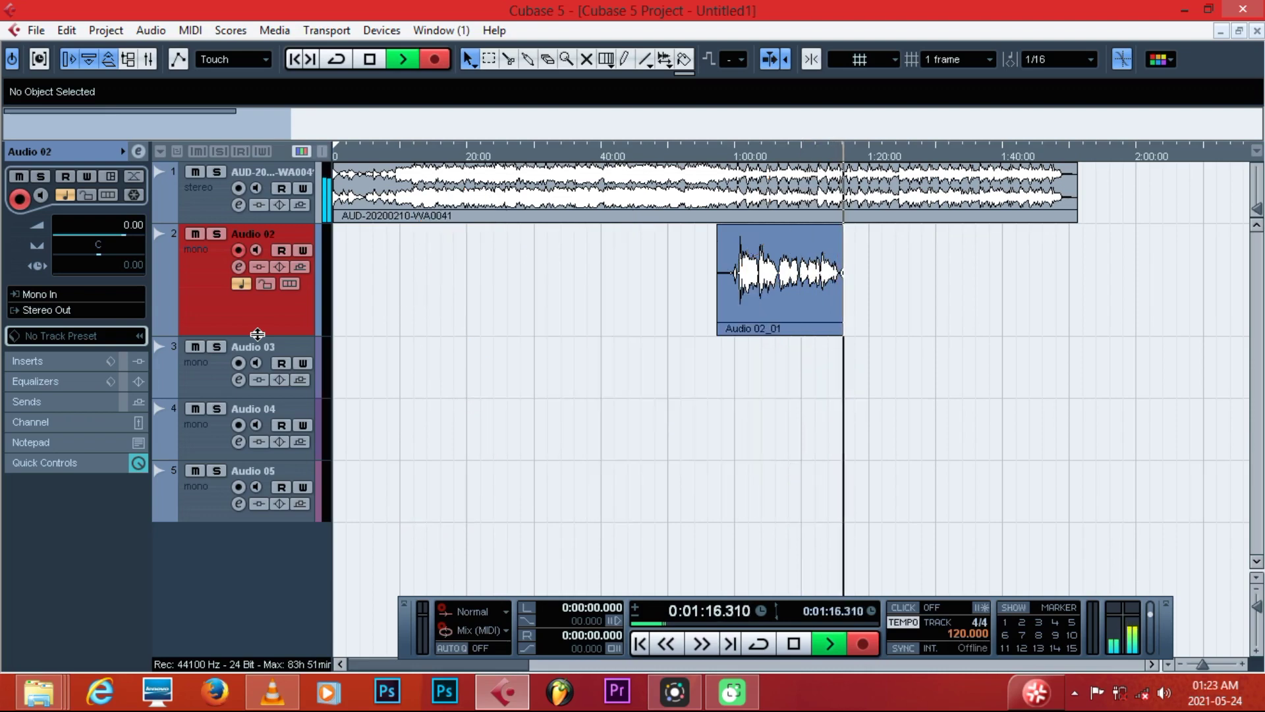
key("space")
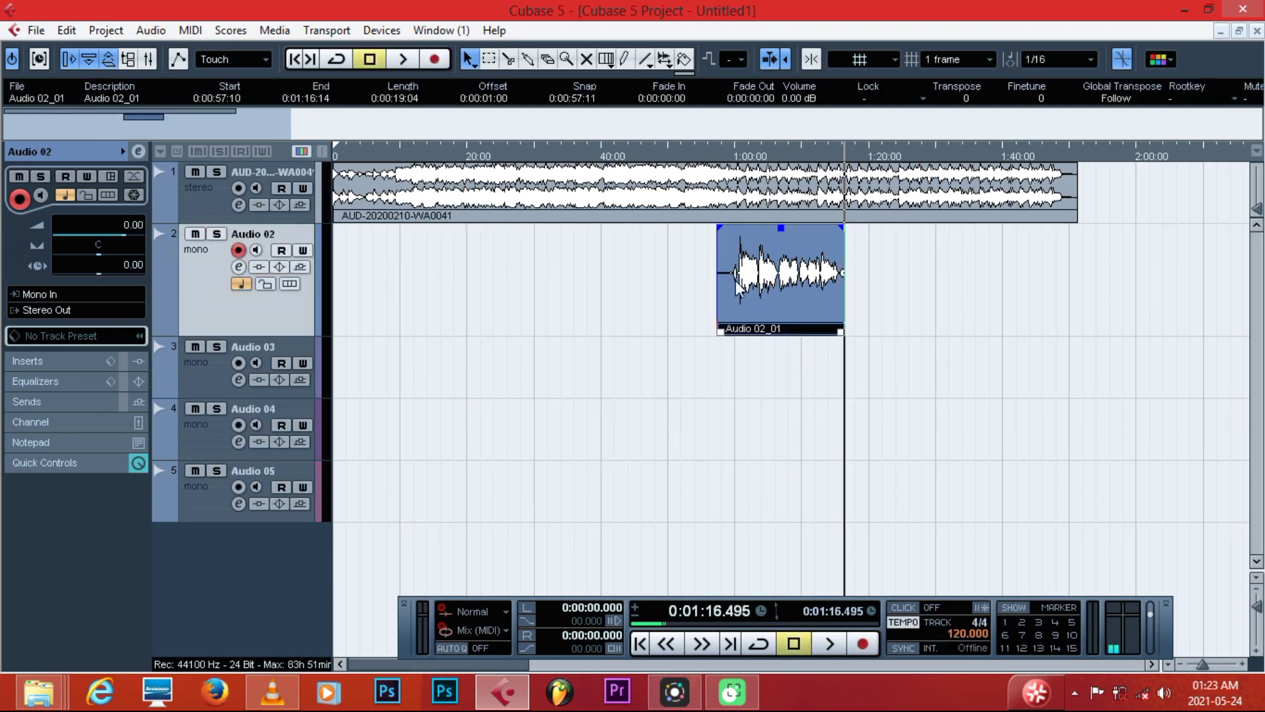
Play back the Audio 02 take from about 1:00, muting and unmuting the beat track twice to compare
left_click(734, 158)
key("space")
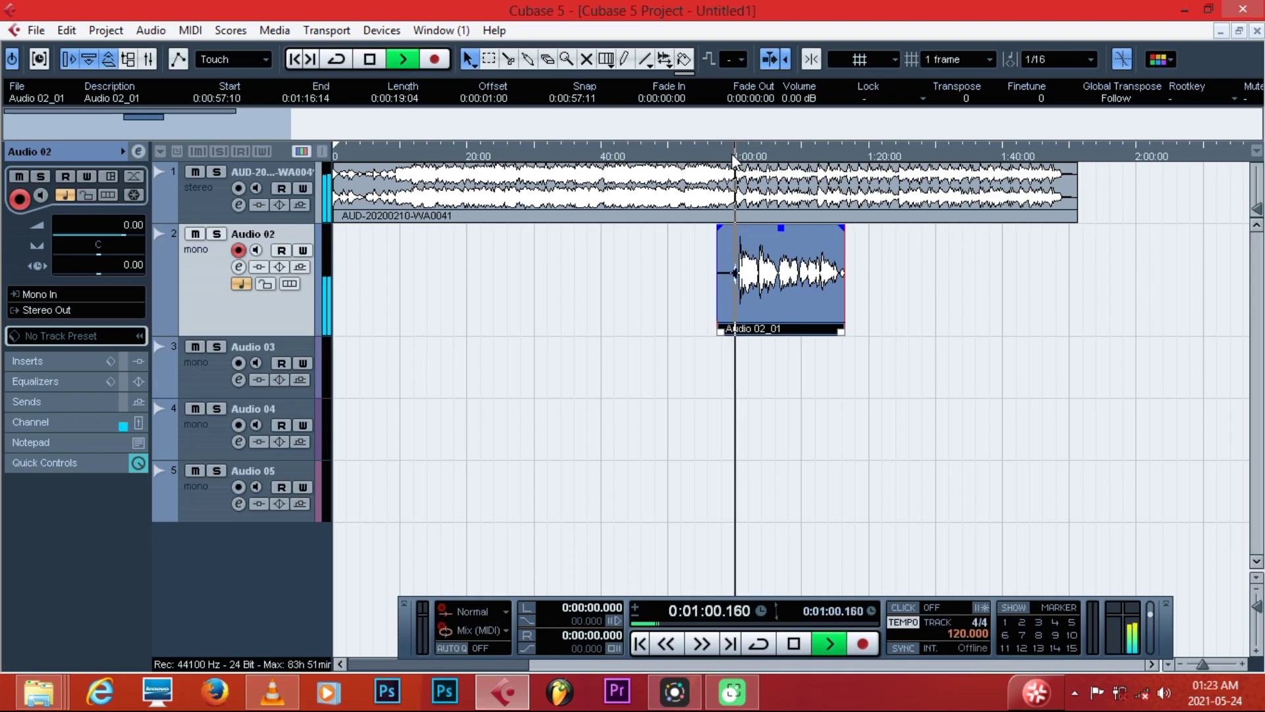
left_click(193, 172)
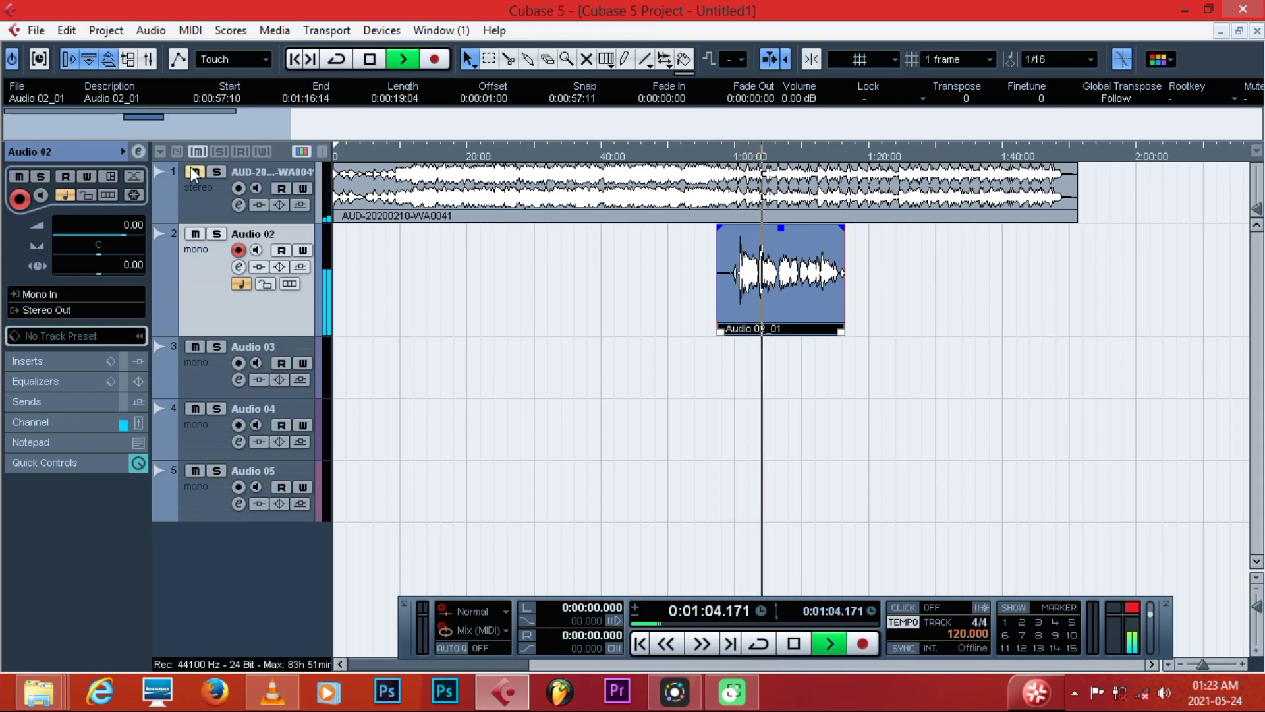
left_click(195, 173)
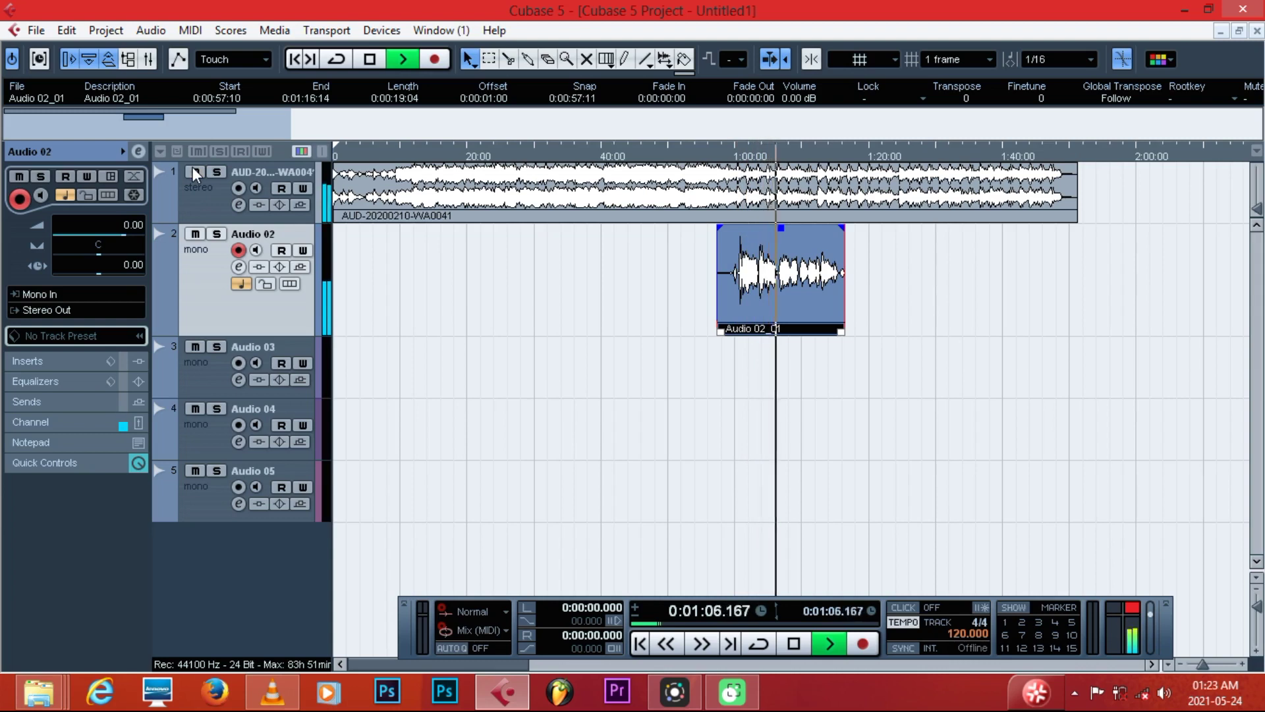
left_click(195, 172)
left_click(195, 173)
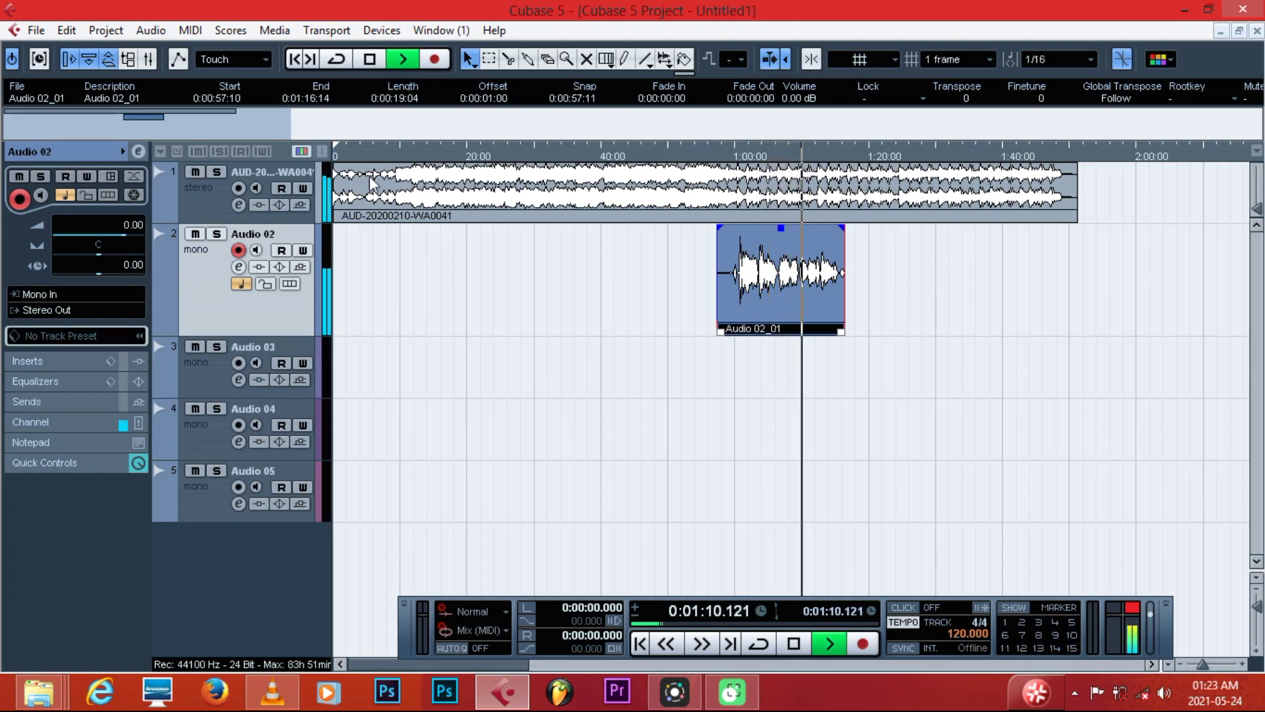
Lower the beat clip's volume to about -7.96 dB and stop playback
left_click(501, 197)
left_click_drag(705, 165, 705, 196)
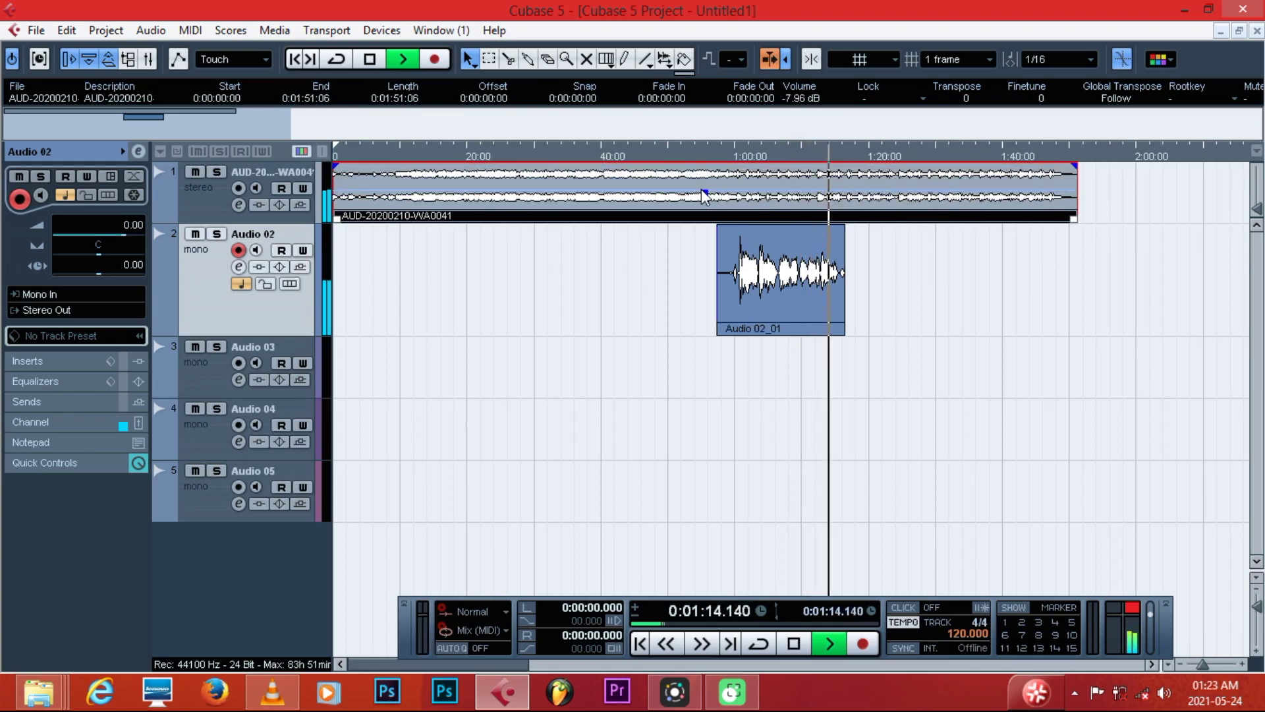
key("space")
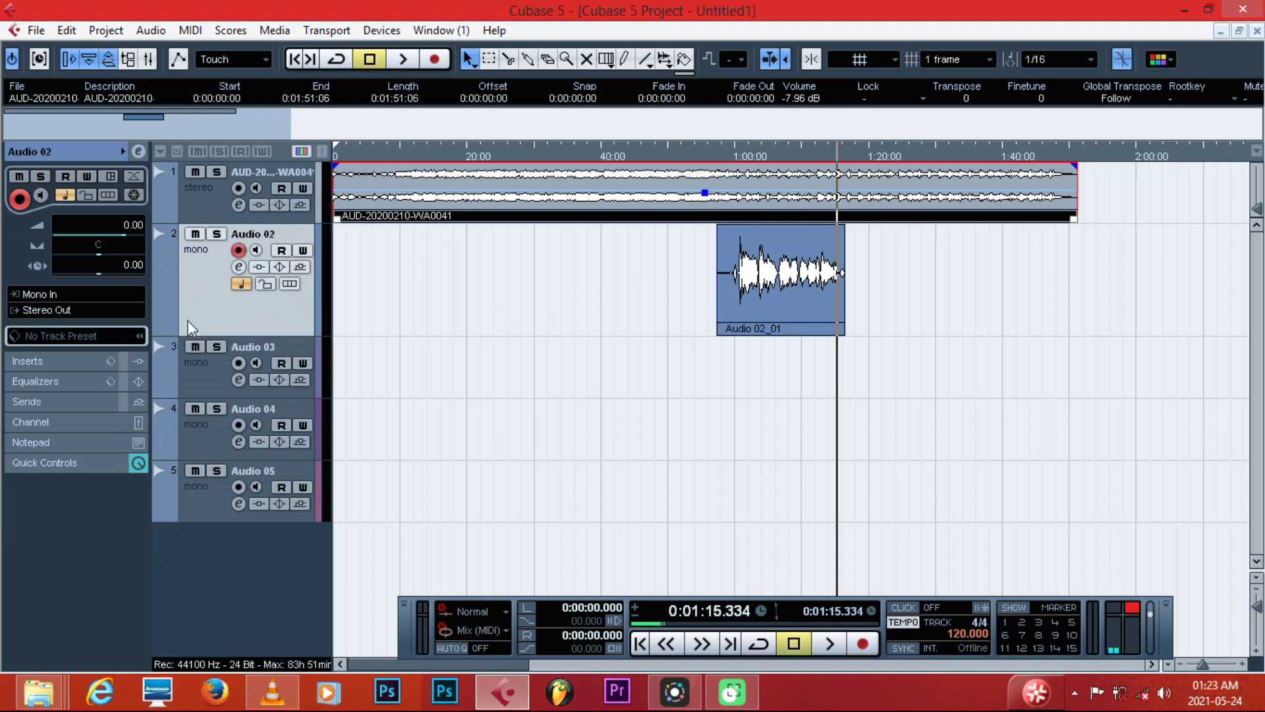
Reduce the Audio 02 track's height and add one stereo audio track below it
left_click_drag(256, 332, 271, 280)
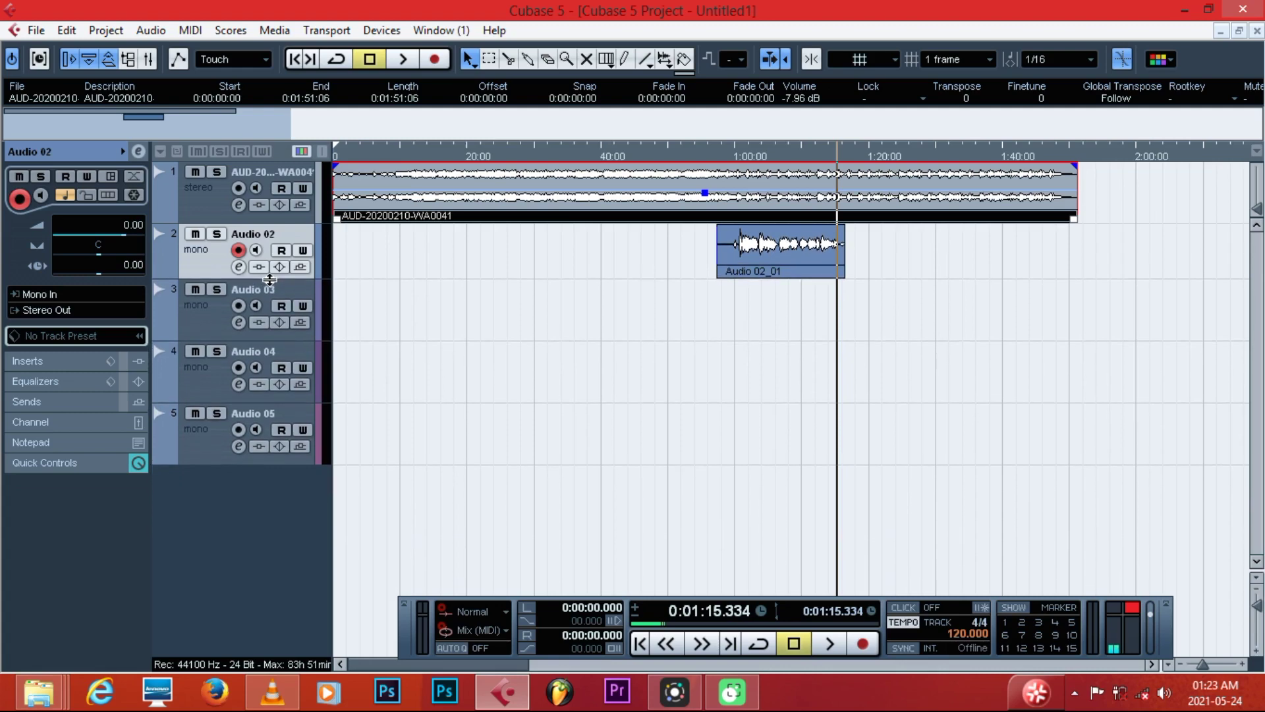
right_click(231, 494)
left_click(287, 160)
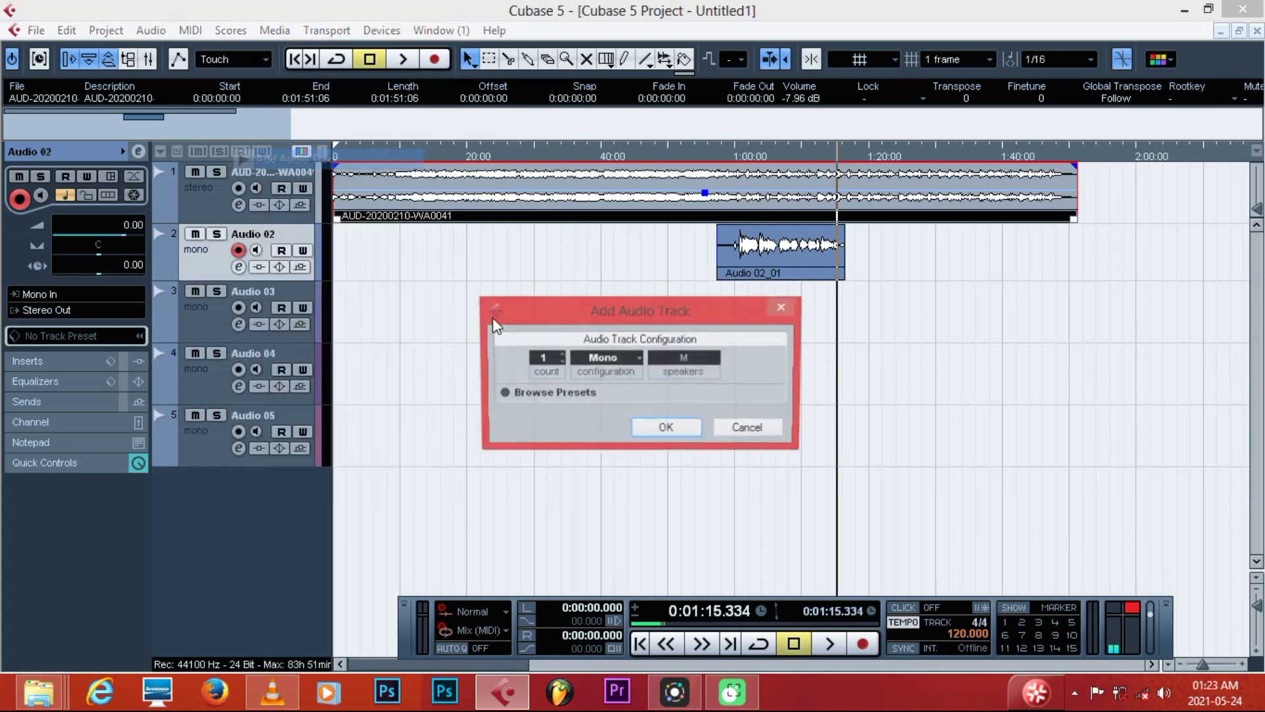
left_click(610, 359)
left_click(610, 360)
left_click(610, 360)
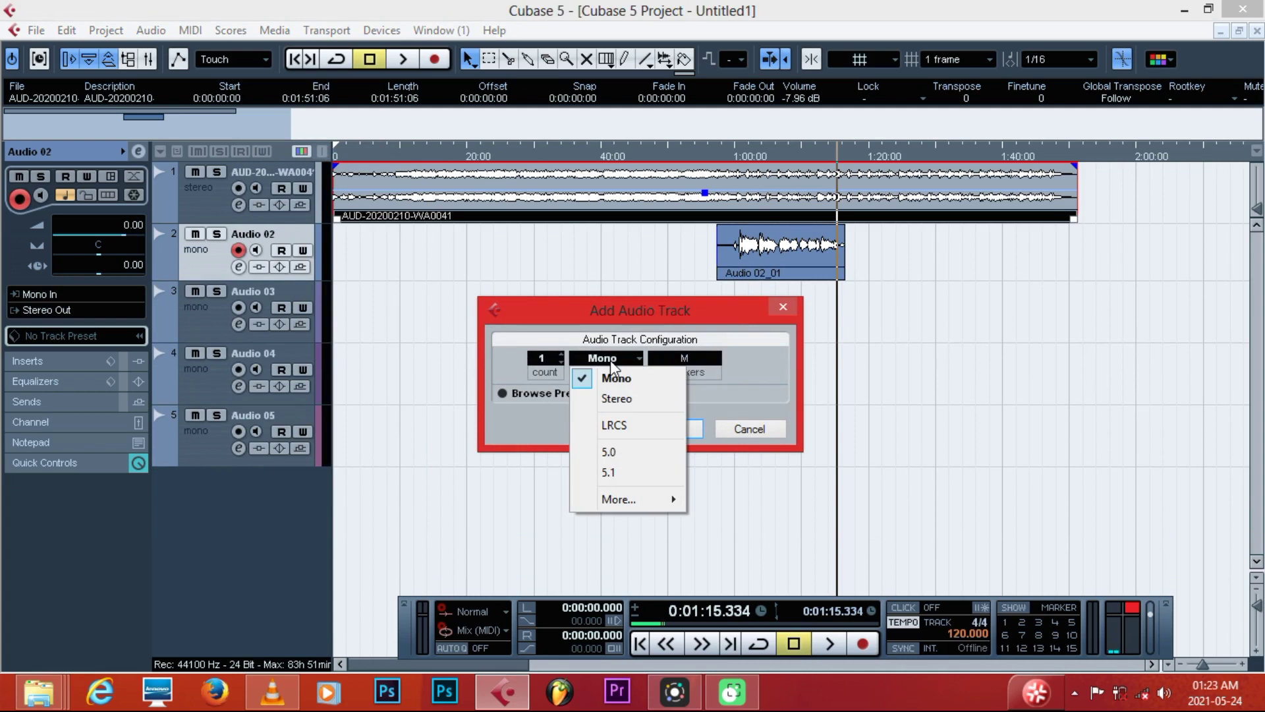
left_click(616, 398)
left_click(673, 429)
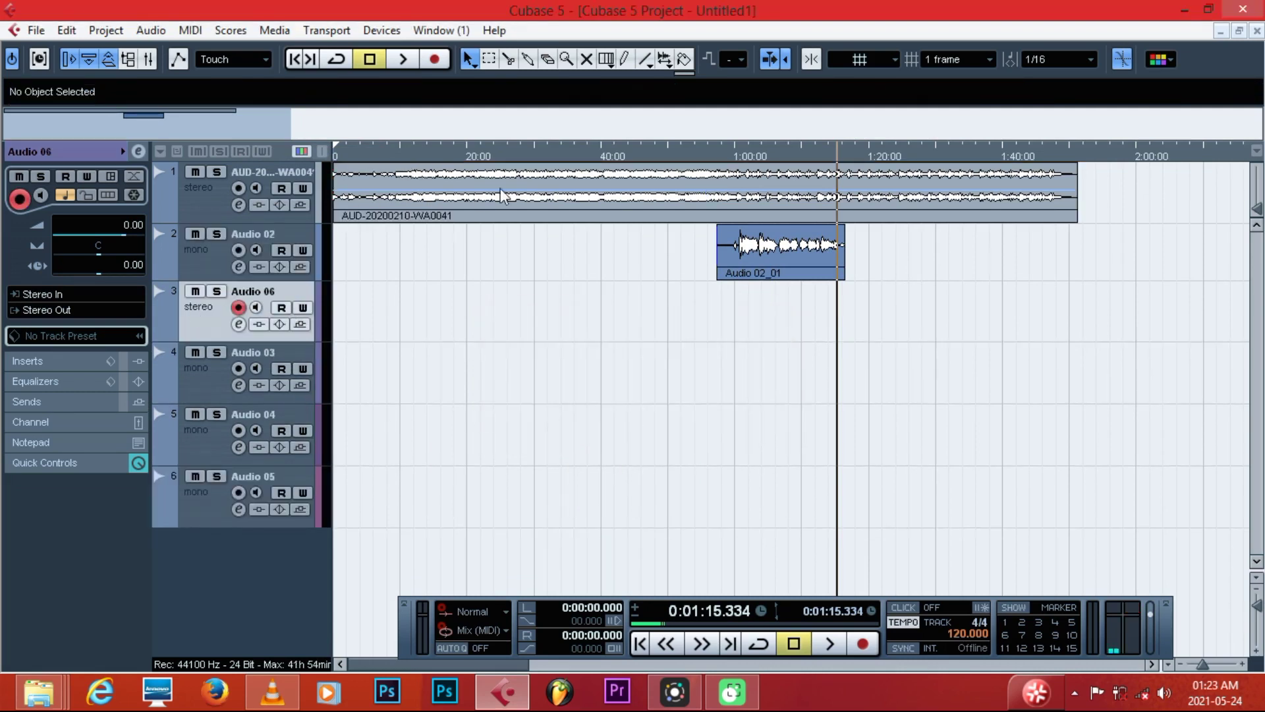
Record a test take on the enlarged stereo track from about 0:54 to 1:09, with Audio 02 muted
left_click(693, 157)
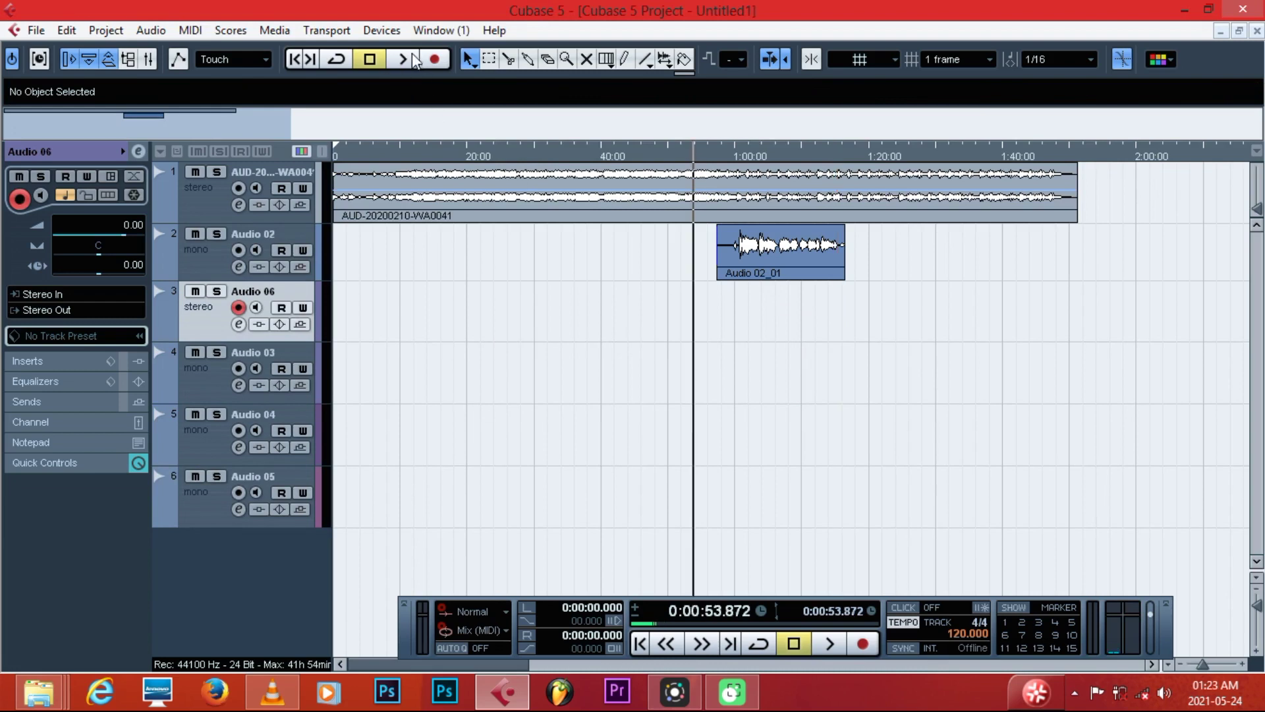
left_click(442, 60)
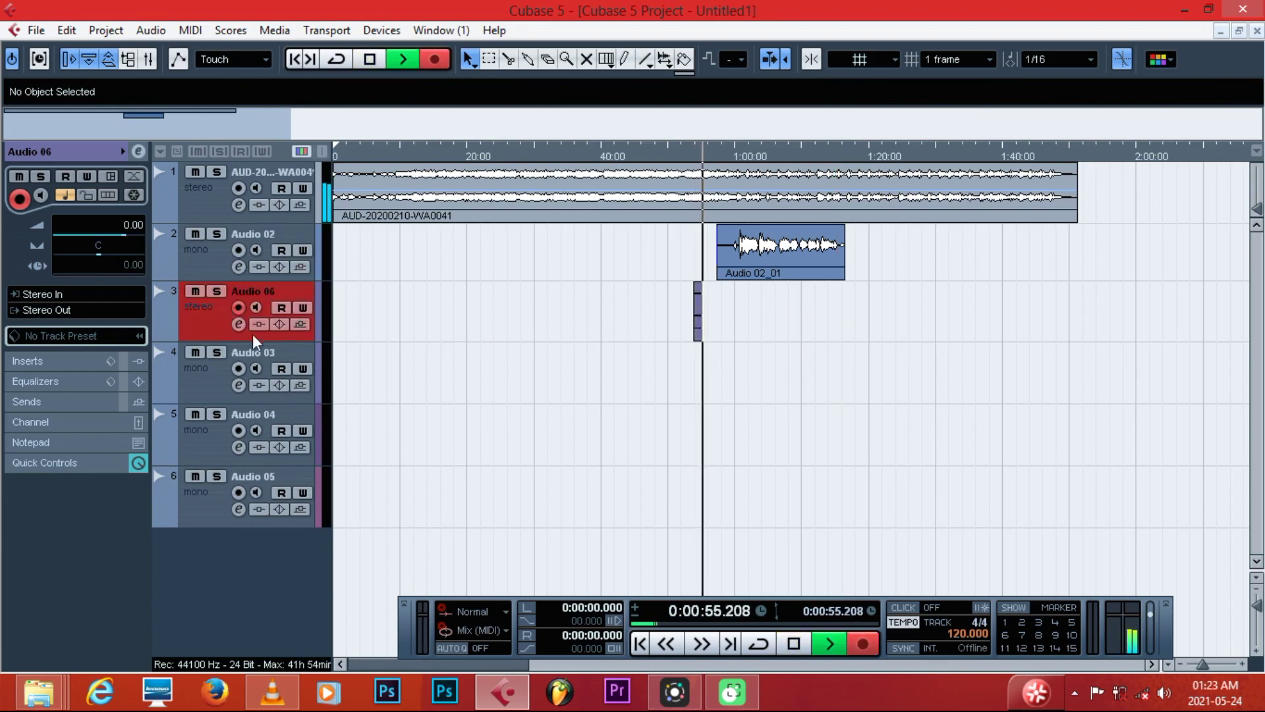
left_click_drag(247, 340, 248, 404)
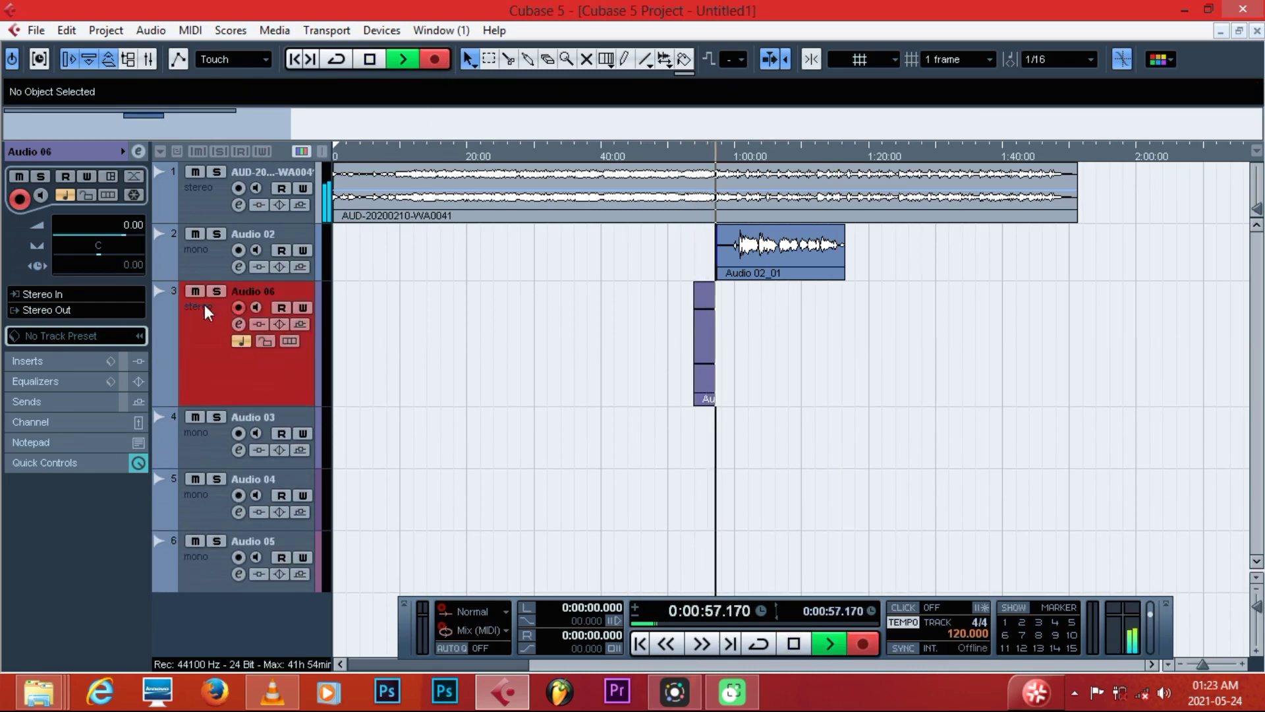
left_click(195, 238)
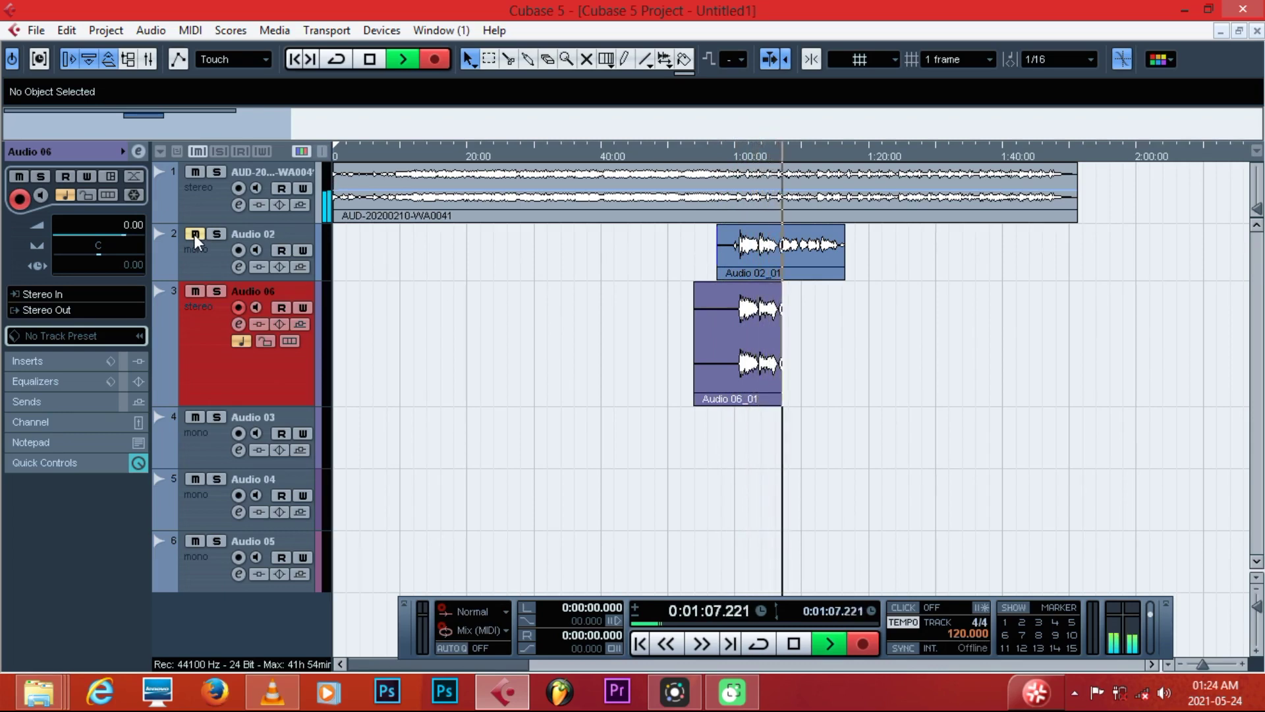
key("space")
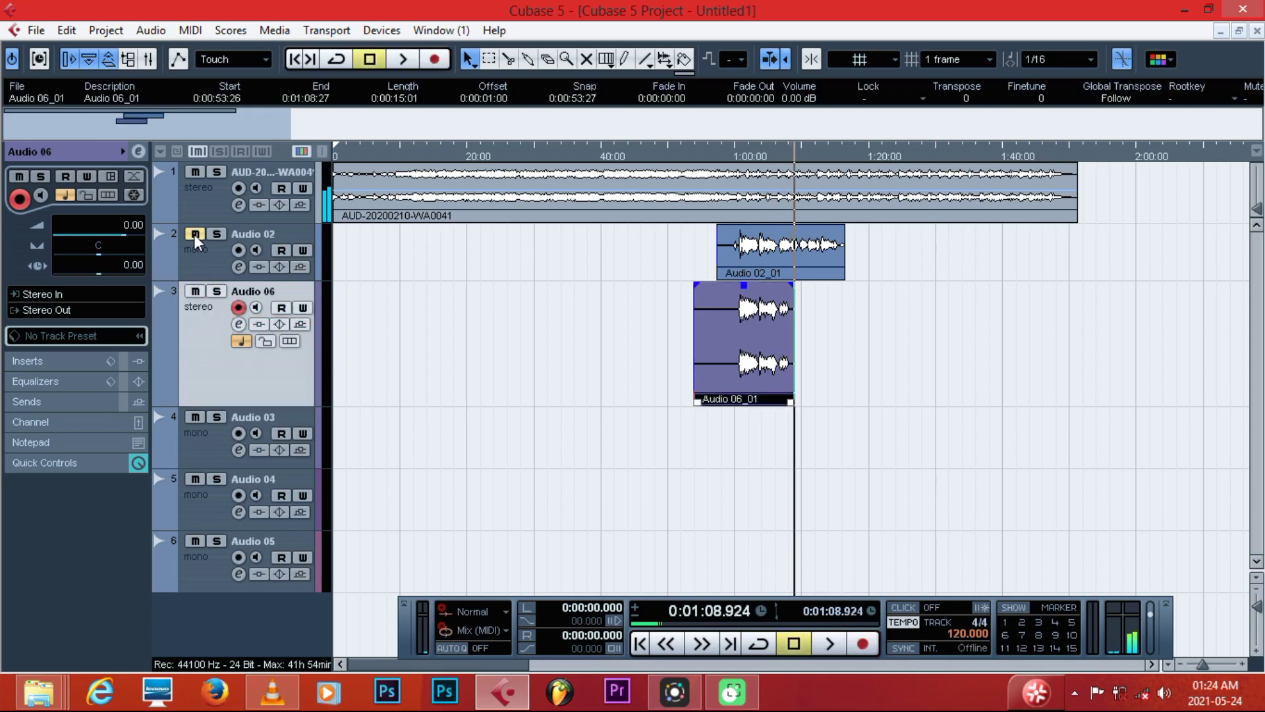
Enlarge the Audio 02 track's height, remove the stereo Audio 06 track and unmute Audio 02
left_click_drag(208, 280, 208, 316)
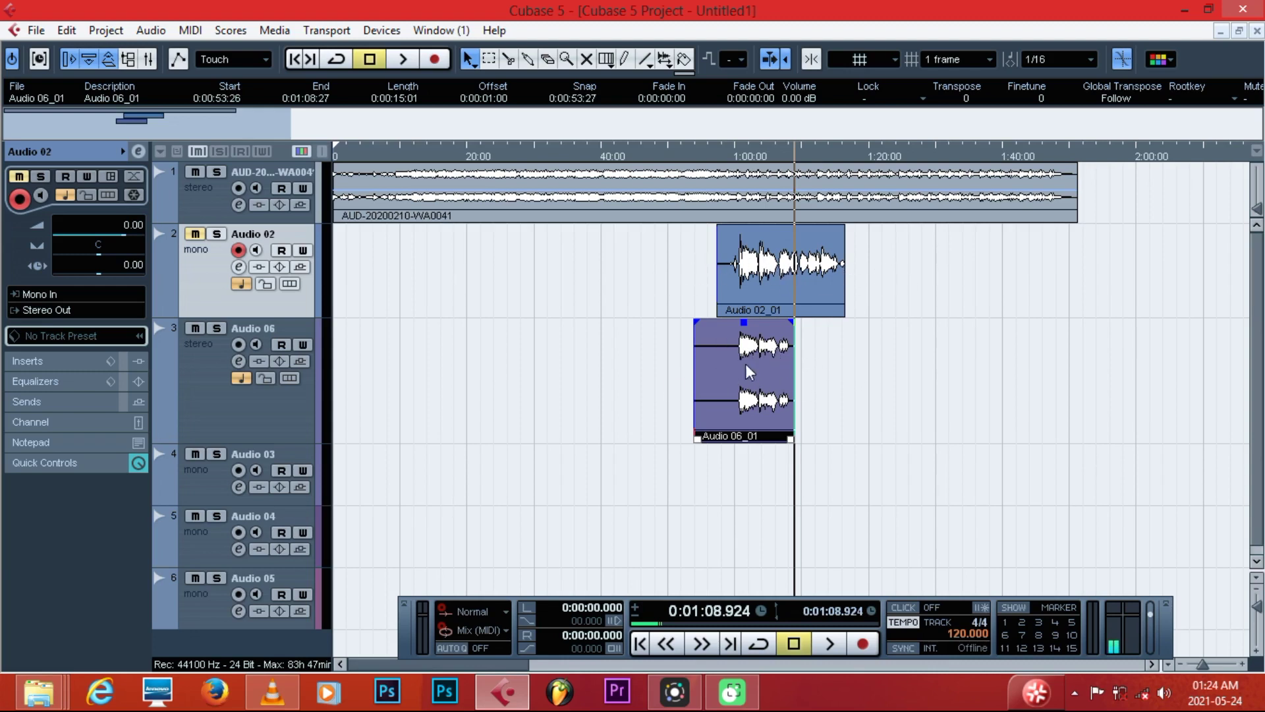
left_click(213, 380)
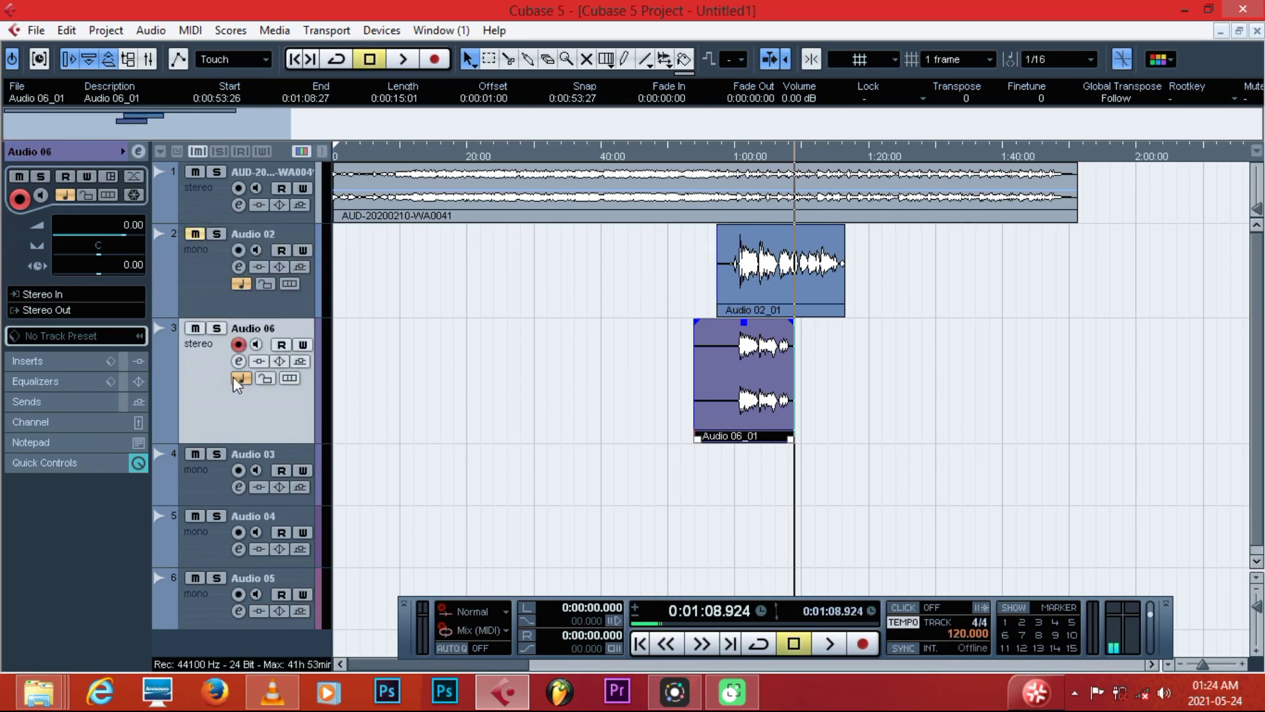
right_click(208, 354)
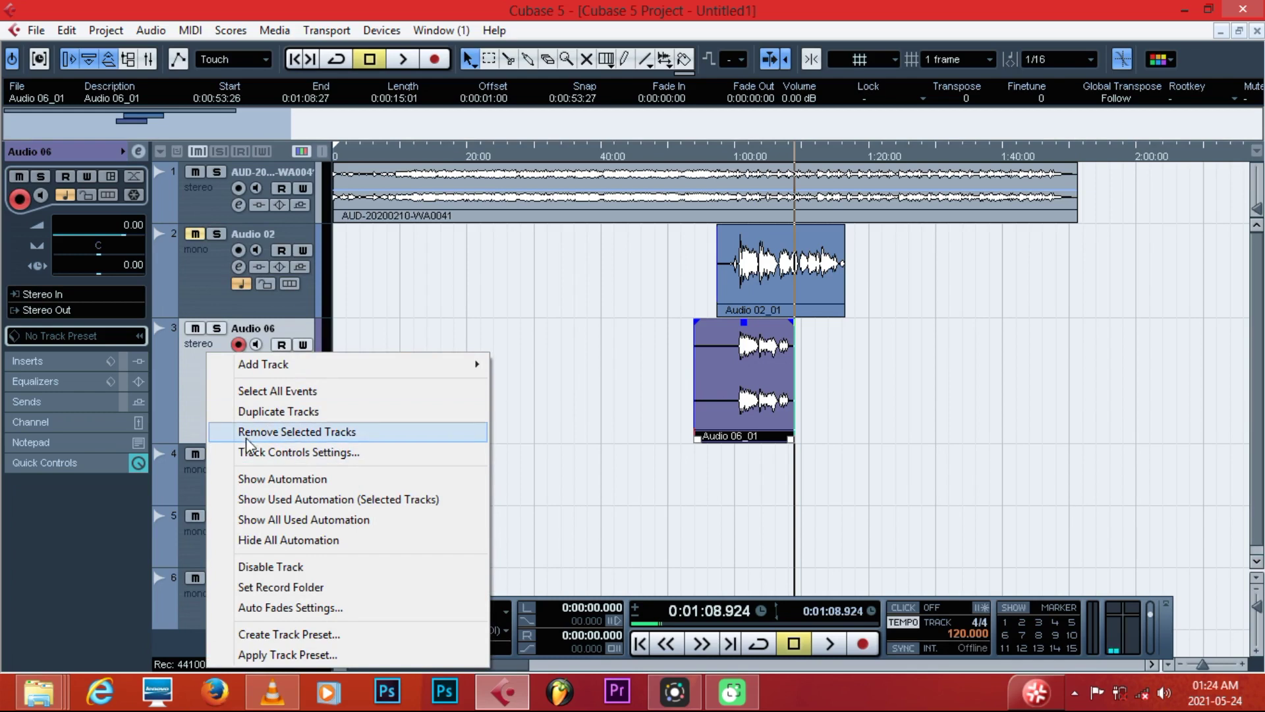
left_click(292, 431)
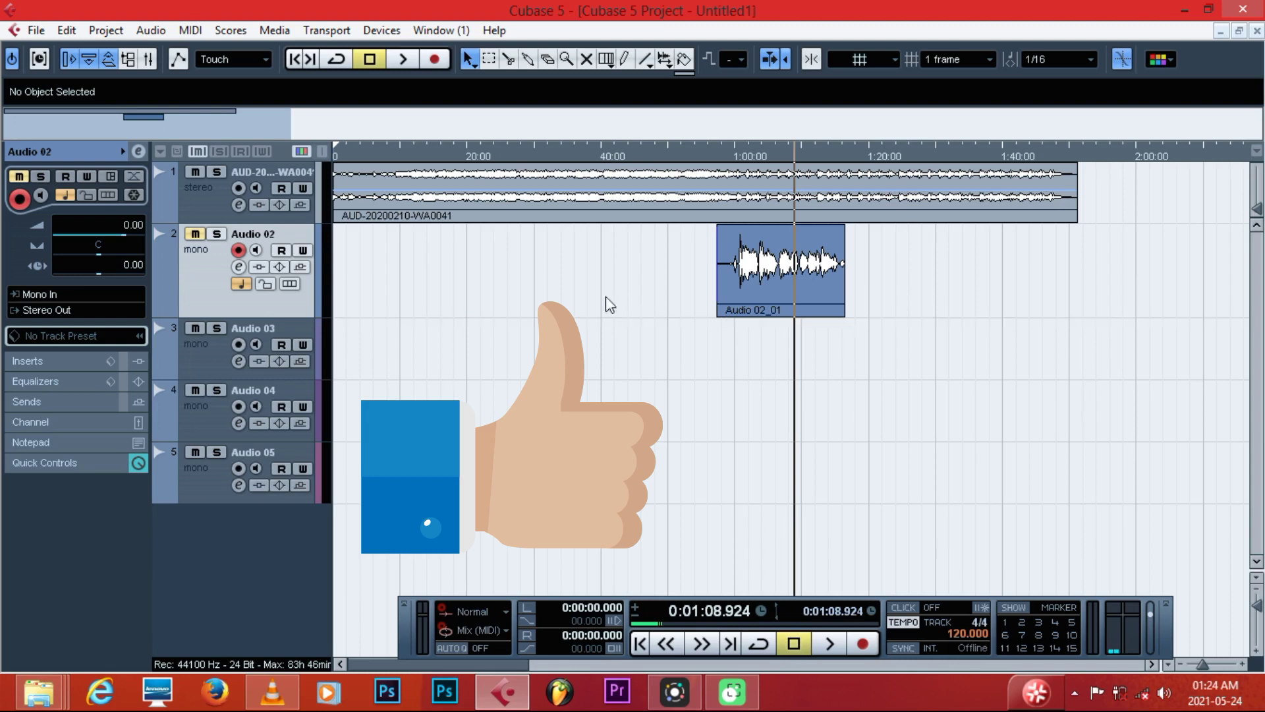
left_click(201, 239)
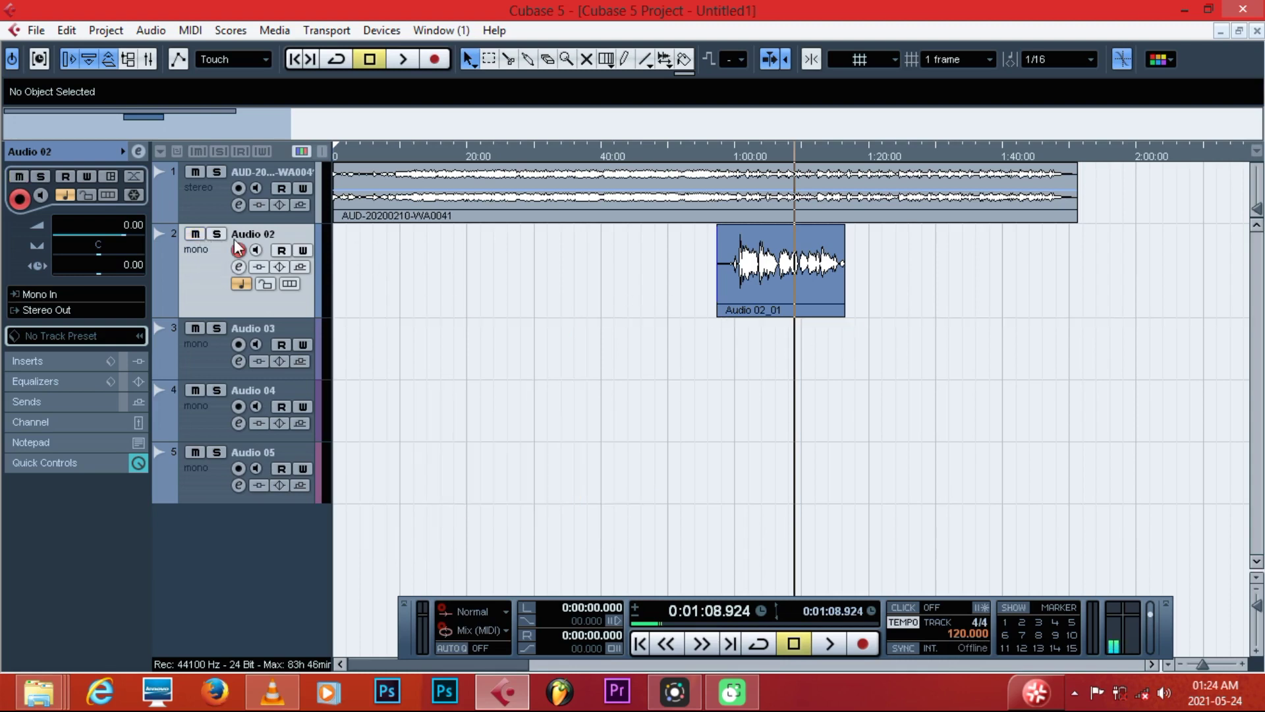
Set the locator range from 0 to about 1:27.9 and open the Export Audio Mixdown settings
left_click_drag(337, 152, 925, 246)
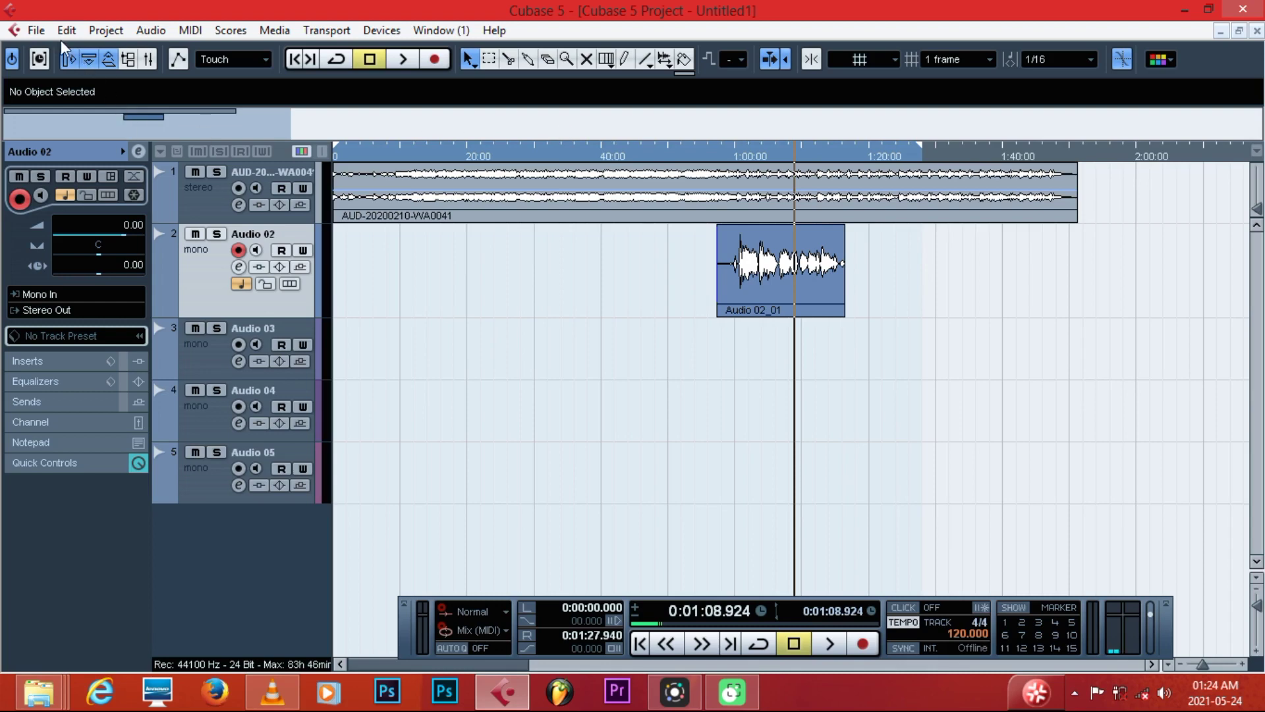
left_click(36, 30)
mouse_move(84, 356)
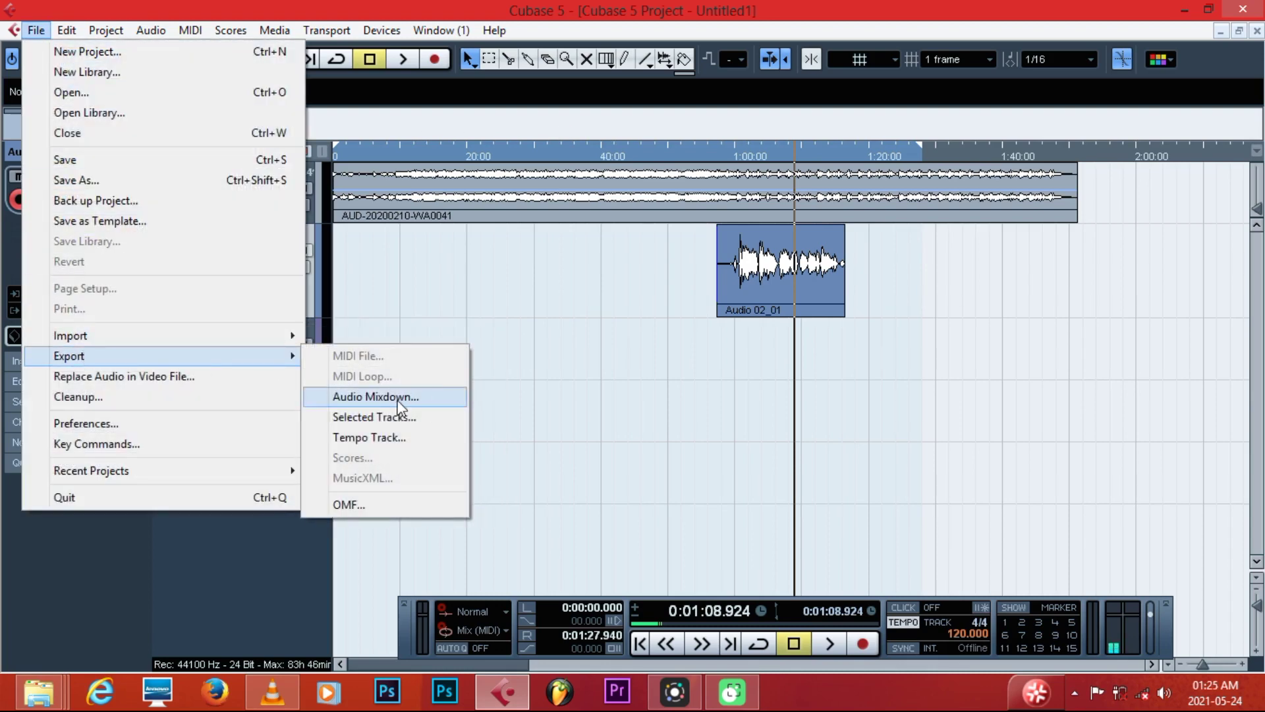
left_click(376, 395)
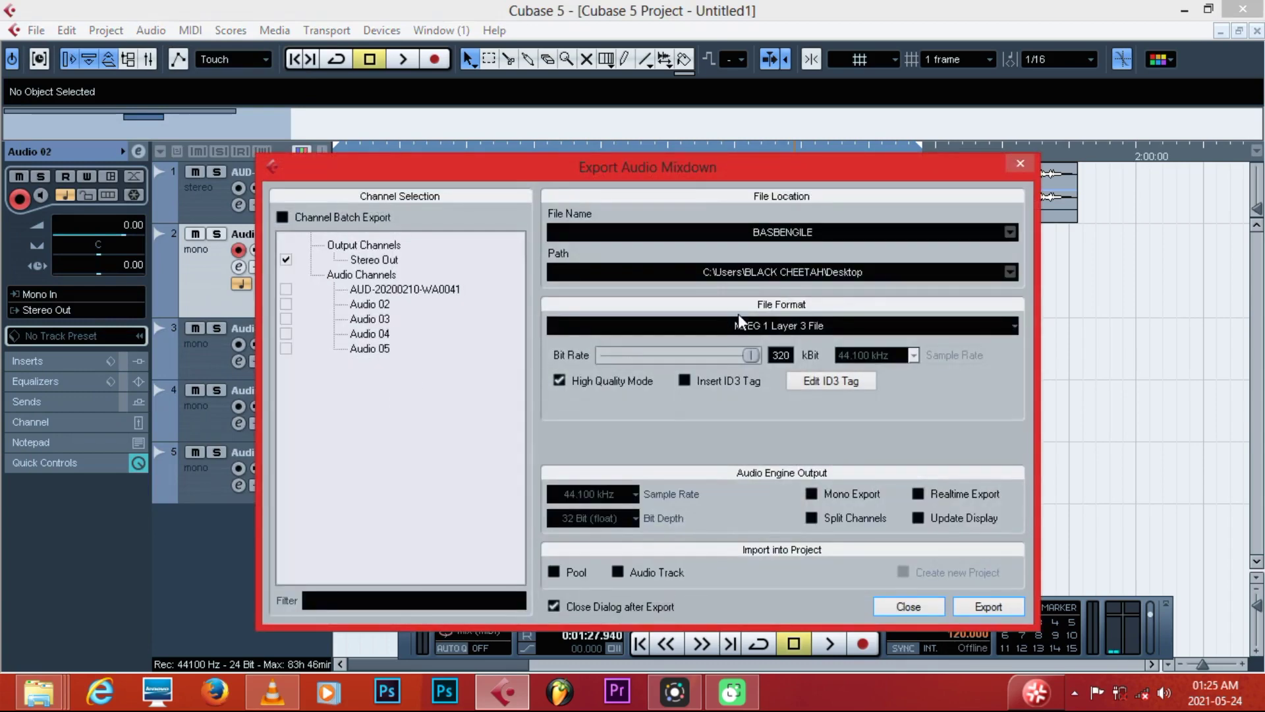
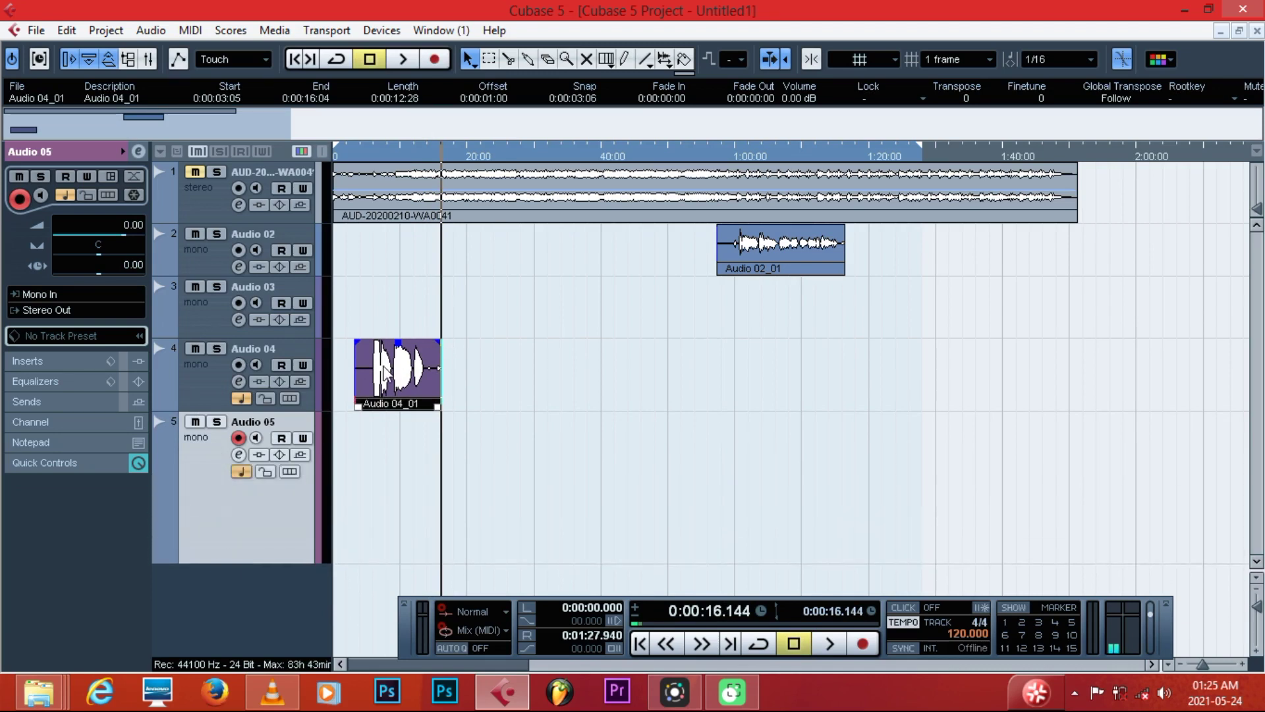
Reduce the Audio 04 track's height and record a take on Audio 05 from about 0:16 to 0:27
left_click_drag(263, 410, 263, 449)
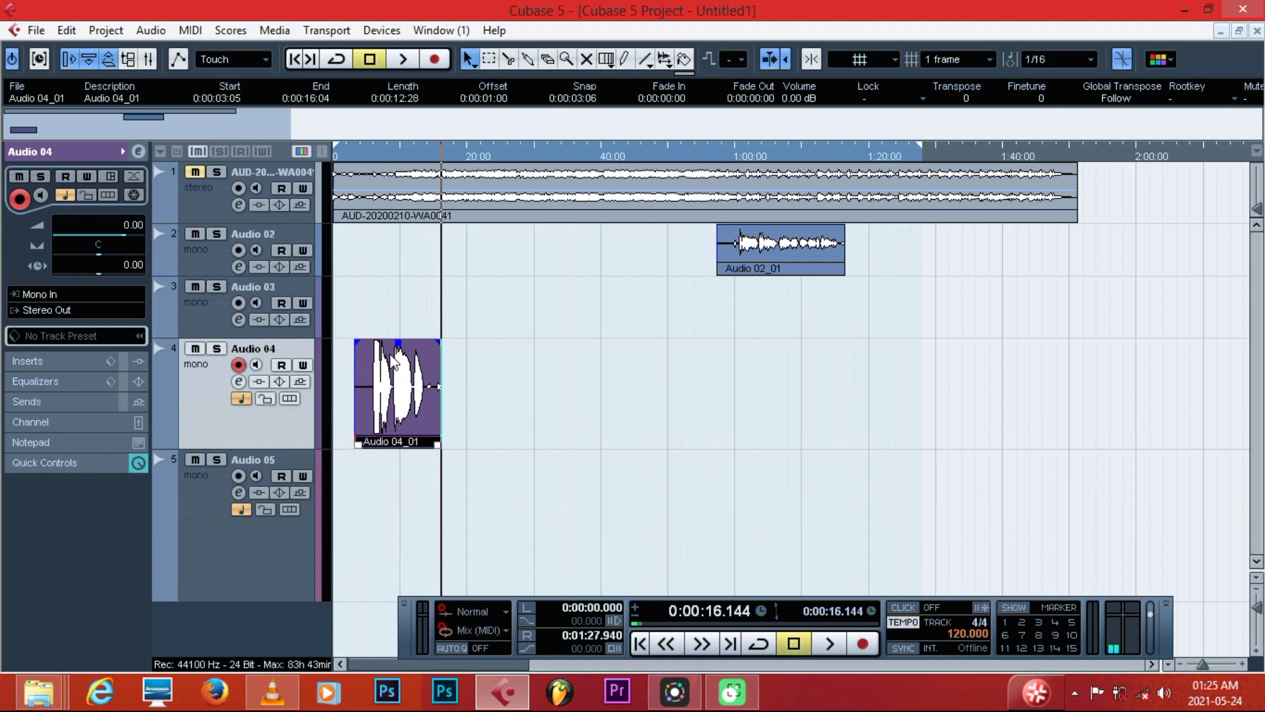
left_click_drag(273, 449, 282, 384)
left_click(211, 459)
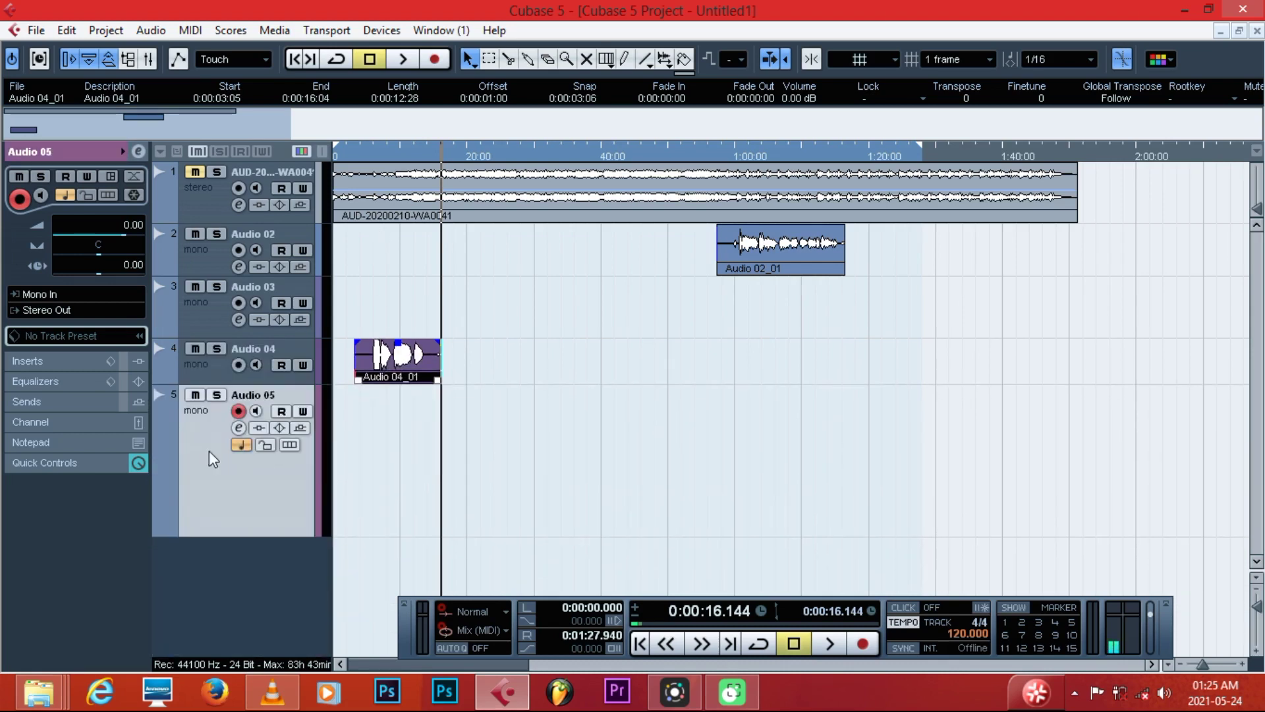
left_click(429, 61)
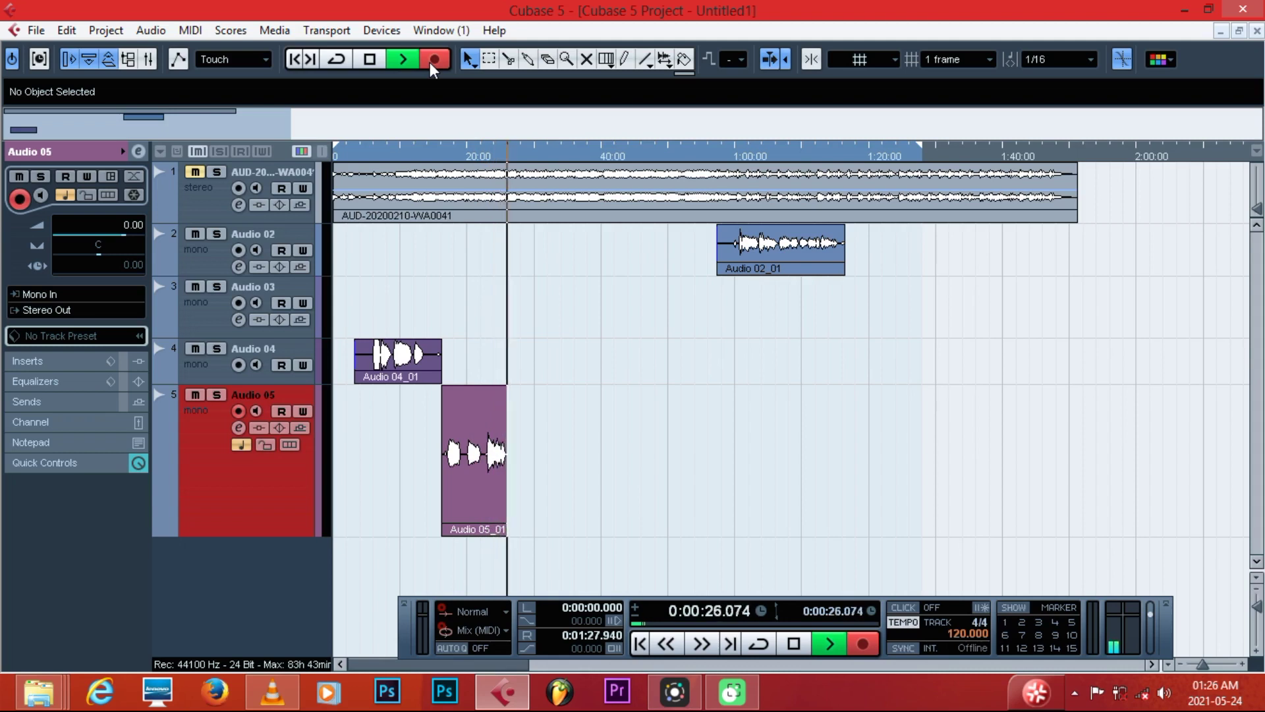
key("space")
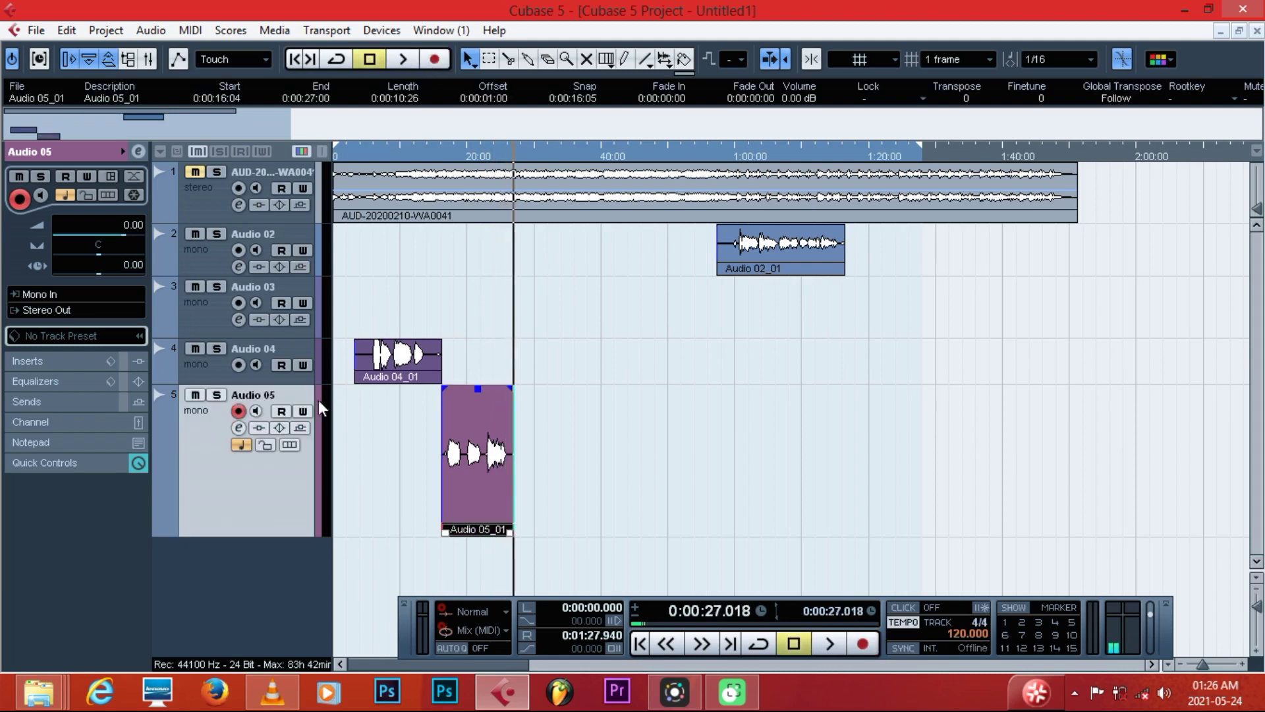
Compare the waveforms of the Audio 04 and Audio 05 takes, with the Audio 04 track slightly enlarged
left_click(242, 381)
mouse_move(241, 384)
left_mouse_down()
mouse_move(242, 448)
mouse_move(241, 392)
left_mouse_up()
left_click(369, 355)
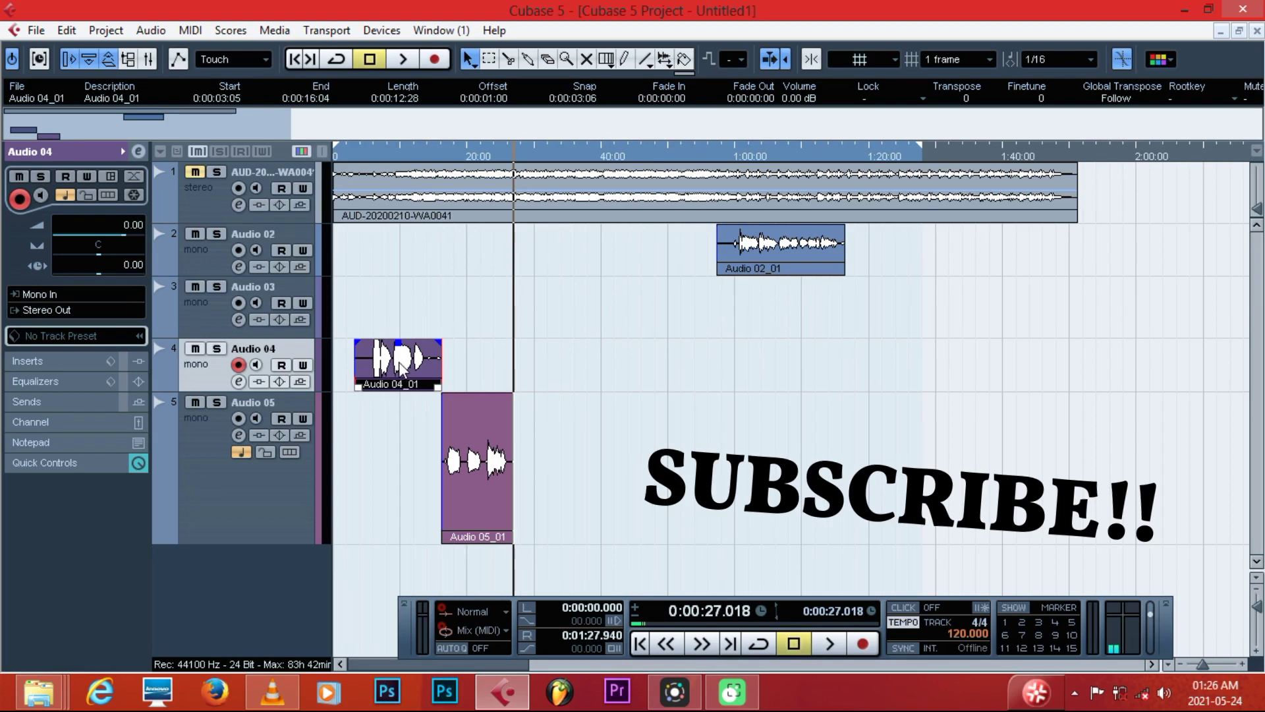
left_click(472, 460)
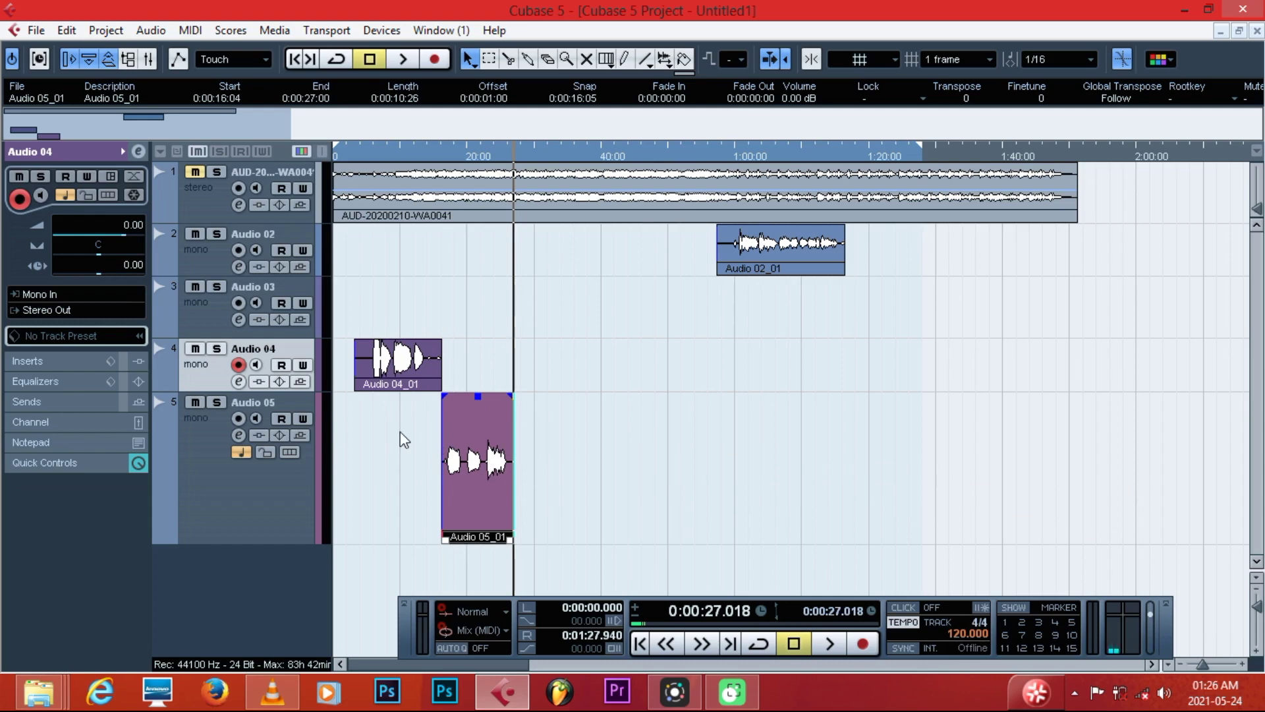
Remove the Audio 04 track together with its recorded take
left_click(371, 370)
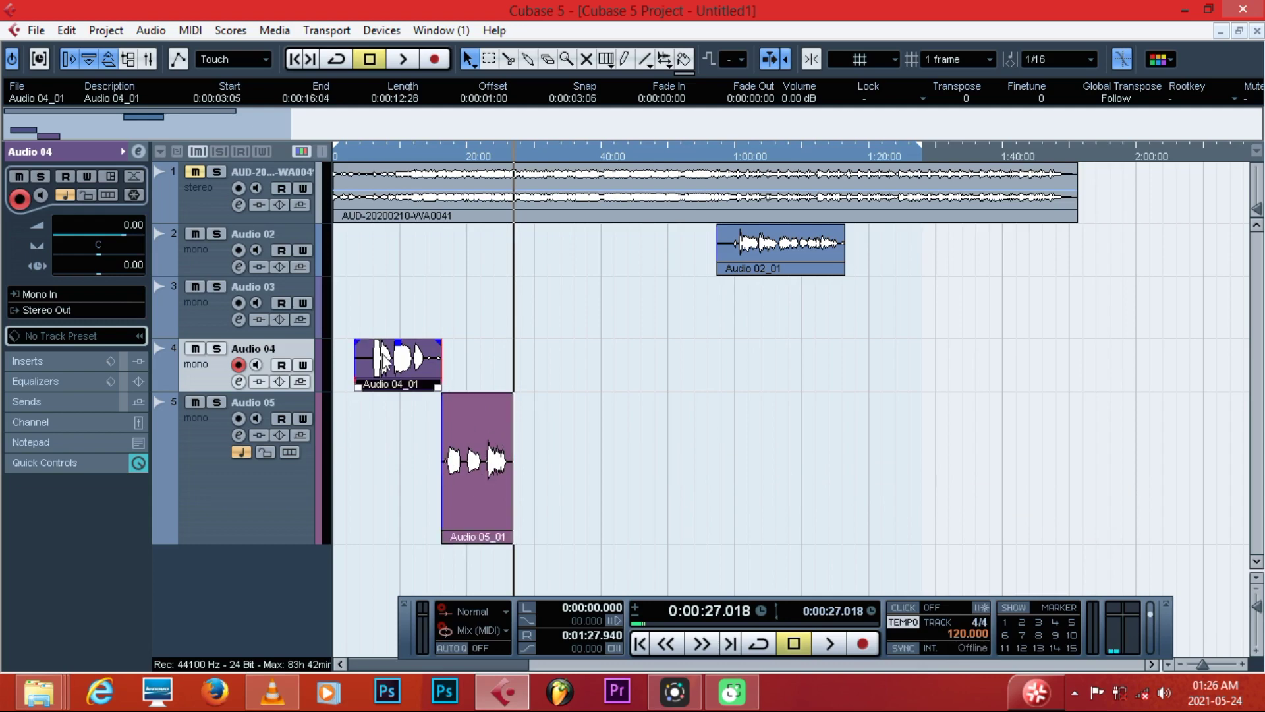
right_click(191, 361)
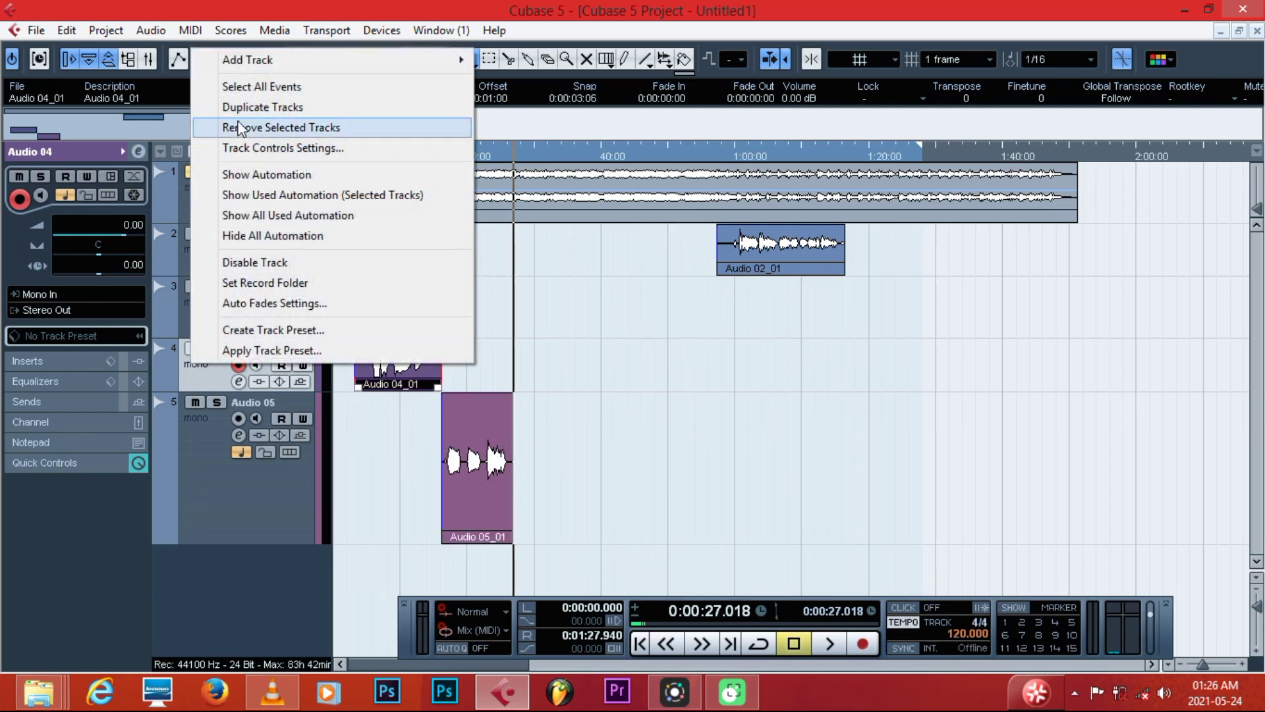
left_click(279, 129)
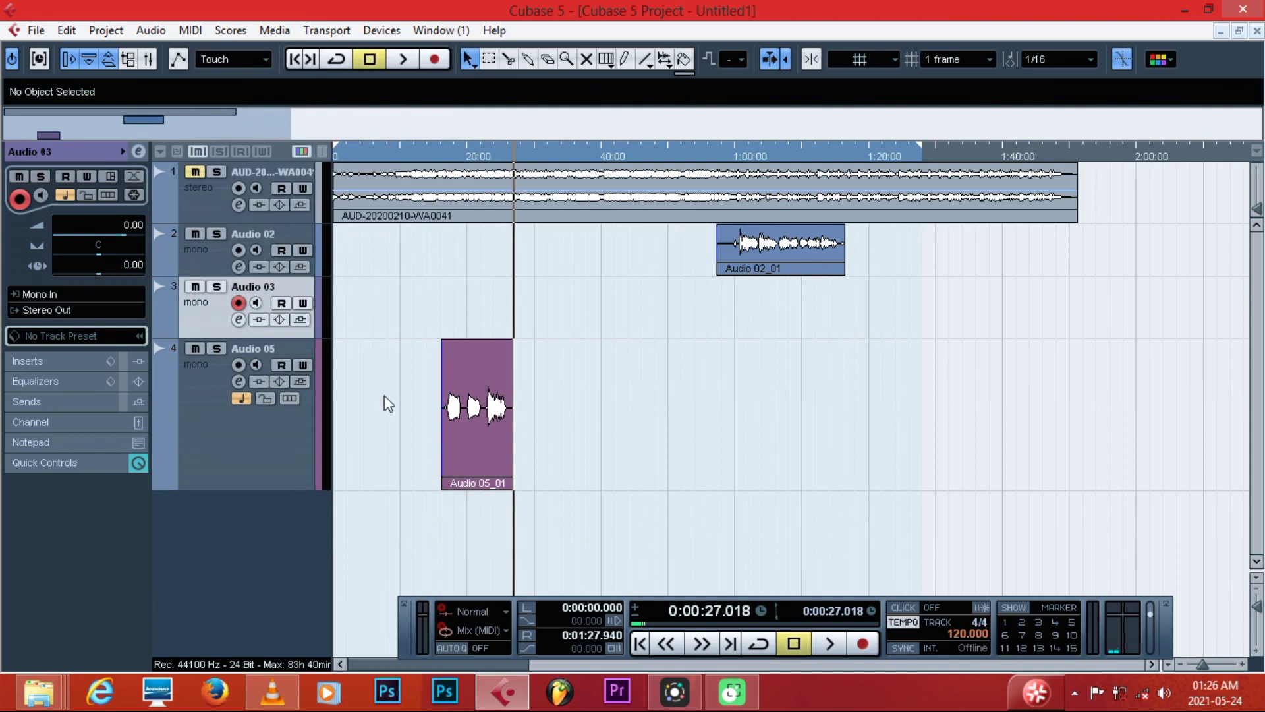